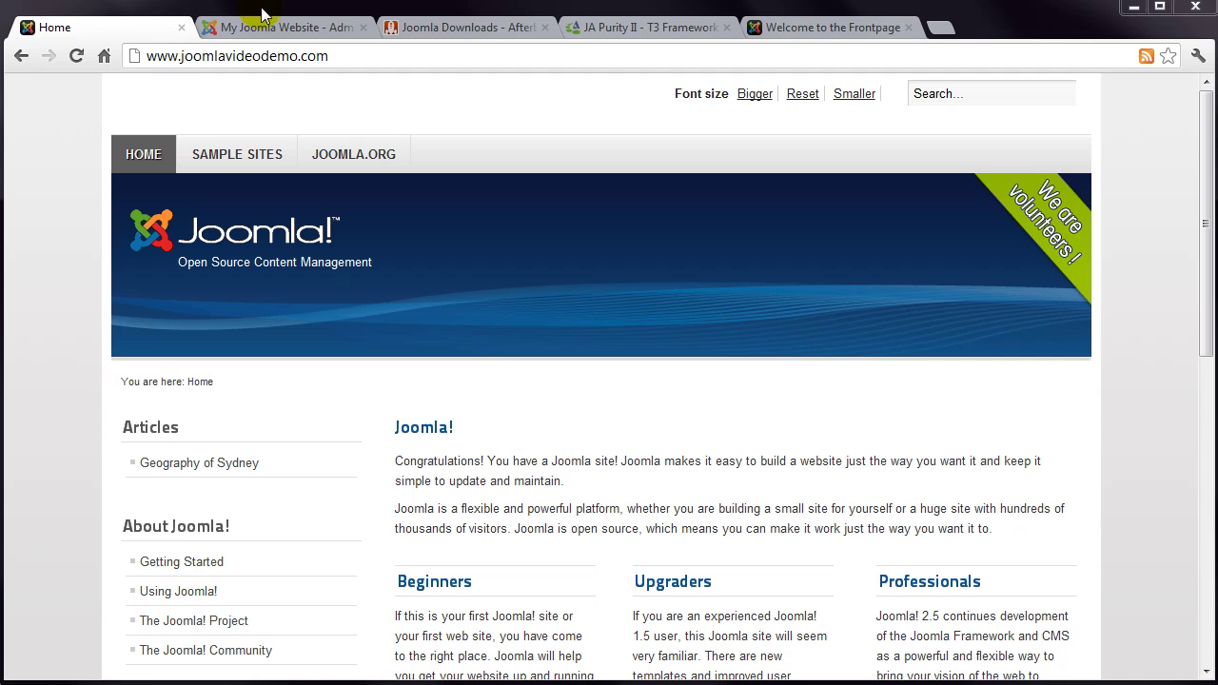
- In the Template Manager, set Beez5 - Default as the default site template style
left_click(310, 25)
mouse_move(378, 153)
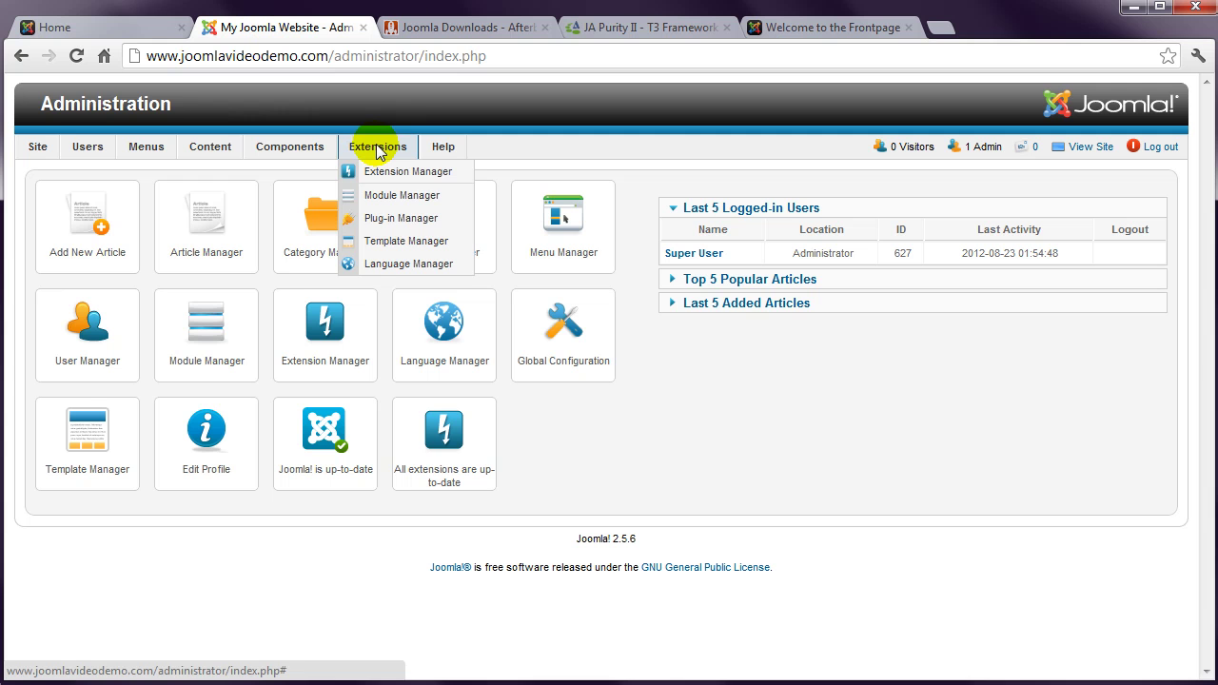
left_click(403, 242)
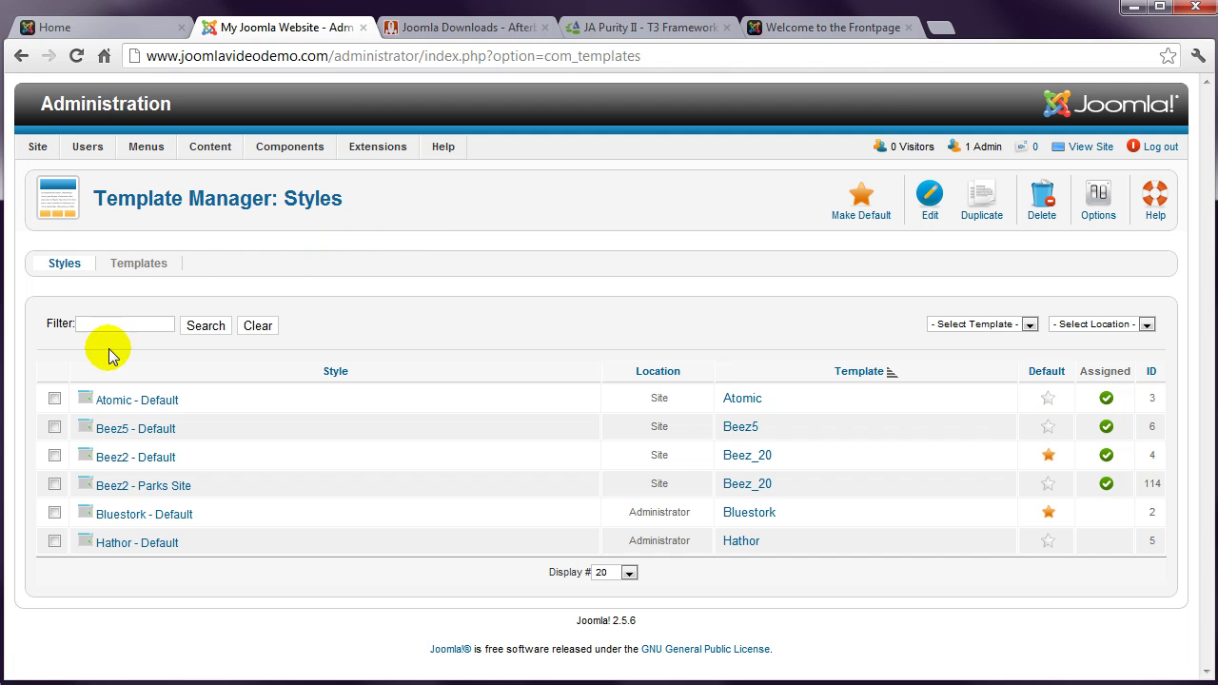
left_click(54, 427)
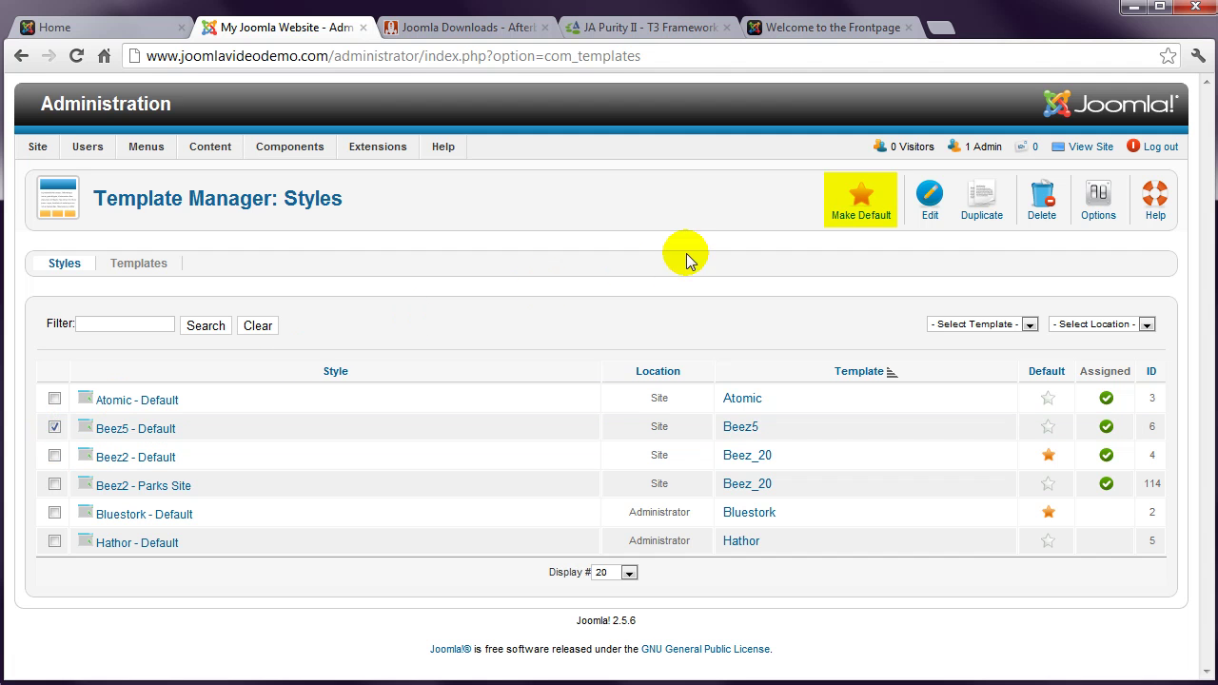
left_click(866, 215)
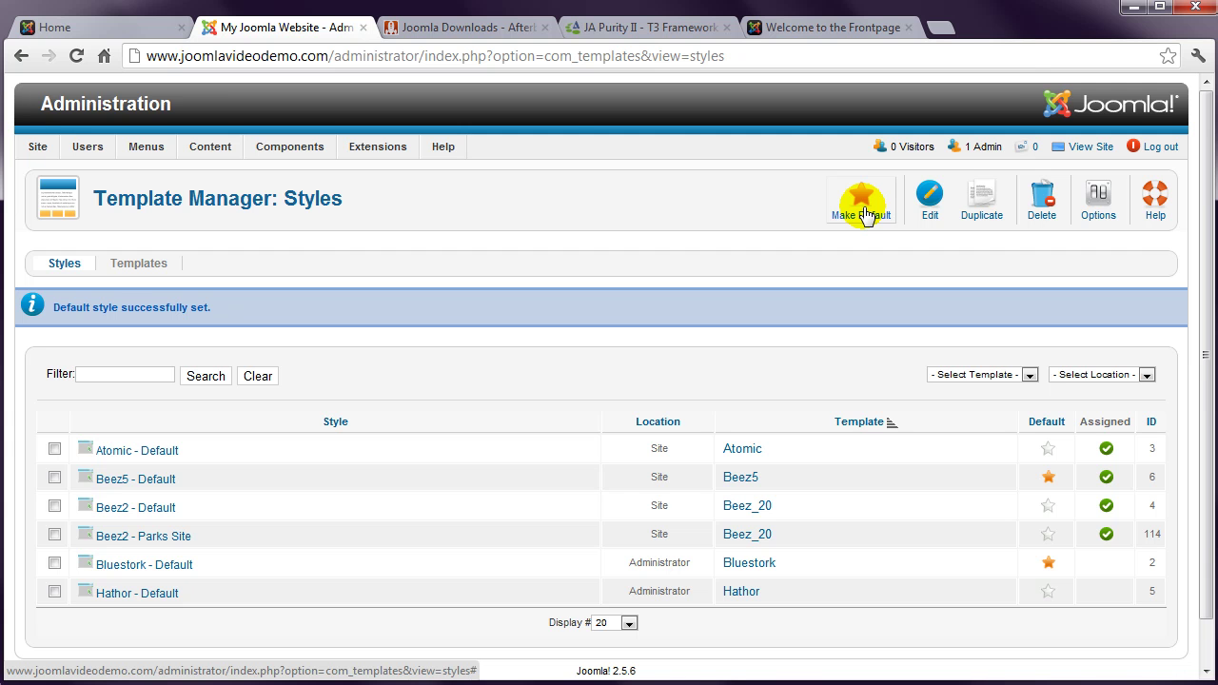
- Preview Beez5 on the home page, make Beez2 - Parks Site default, then reload the front end
left_click(95, 24)
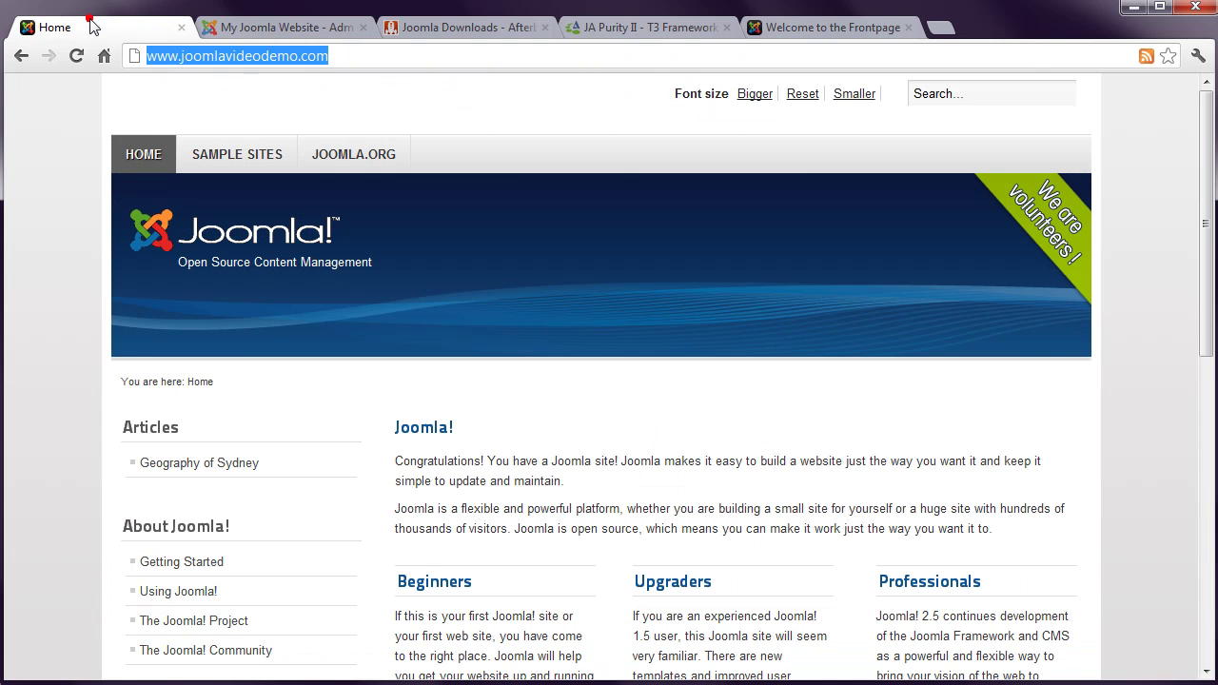
left_click(77, 56)
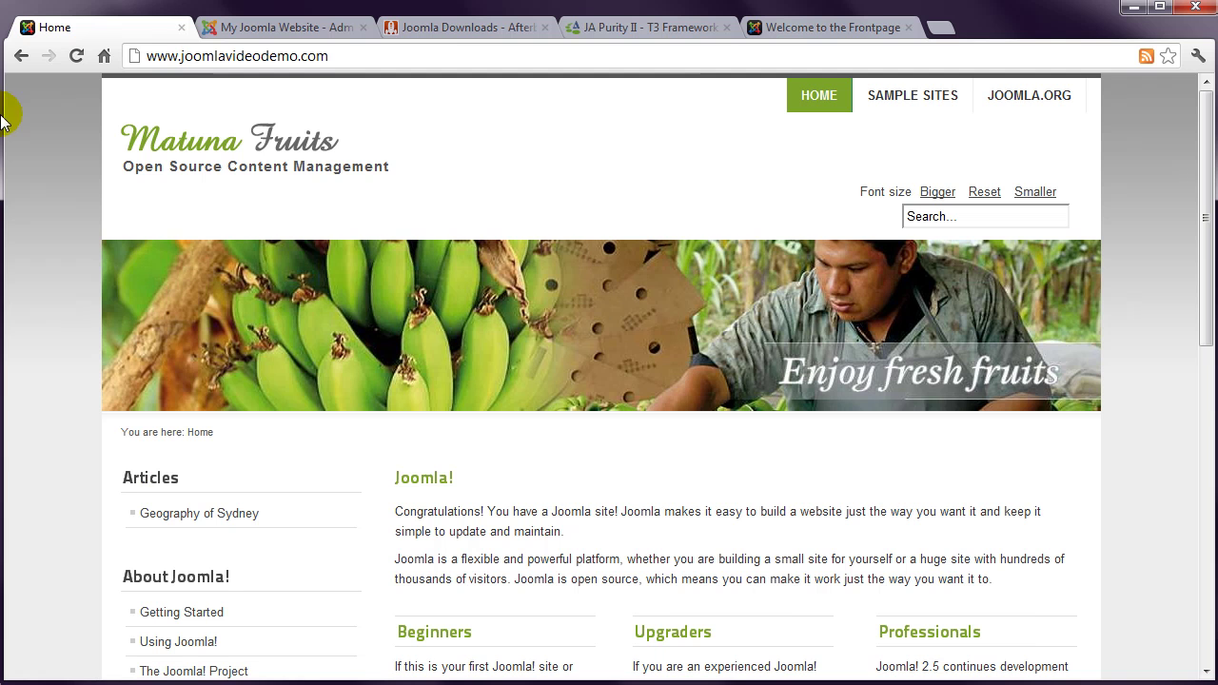
left_click(239, 29)
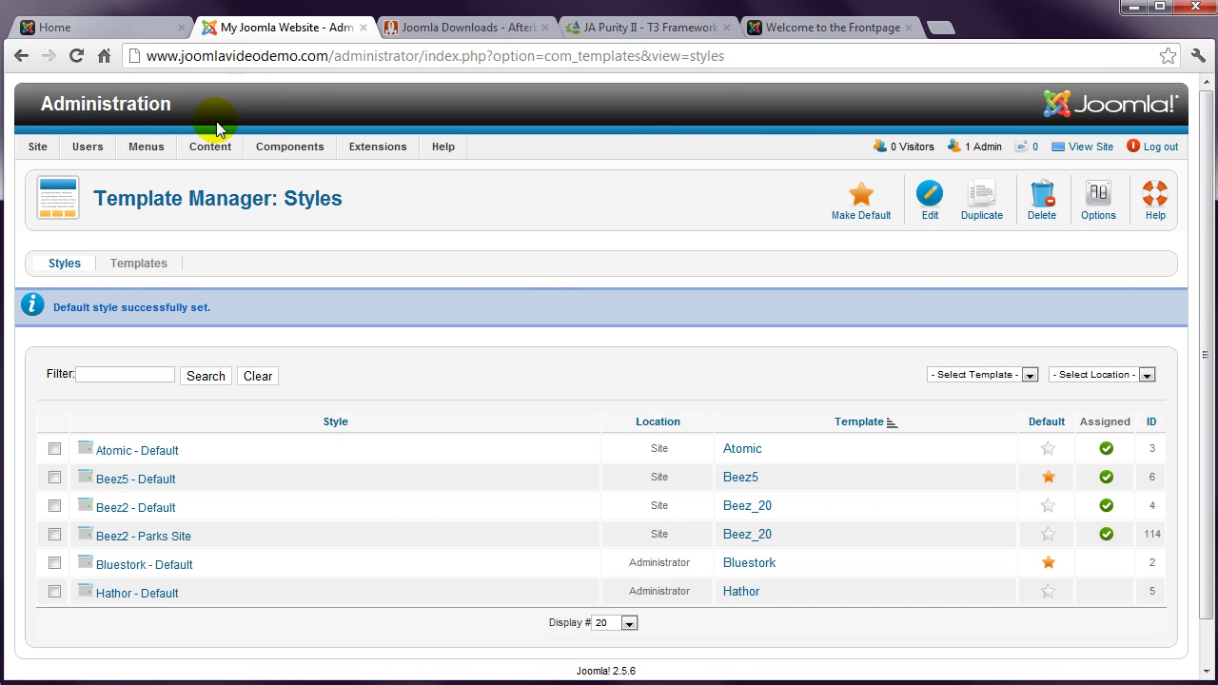
left_click(55, 535)
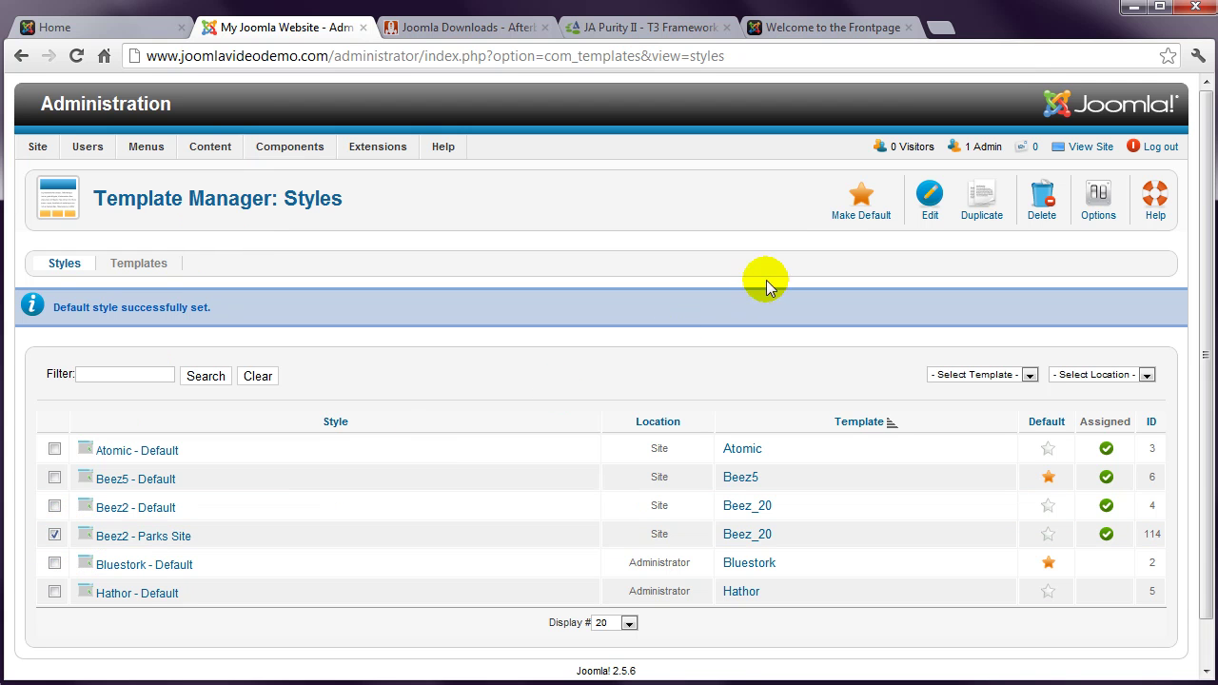
left_click(851, 210)
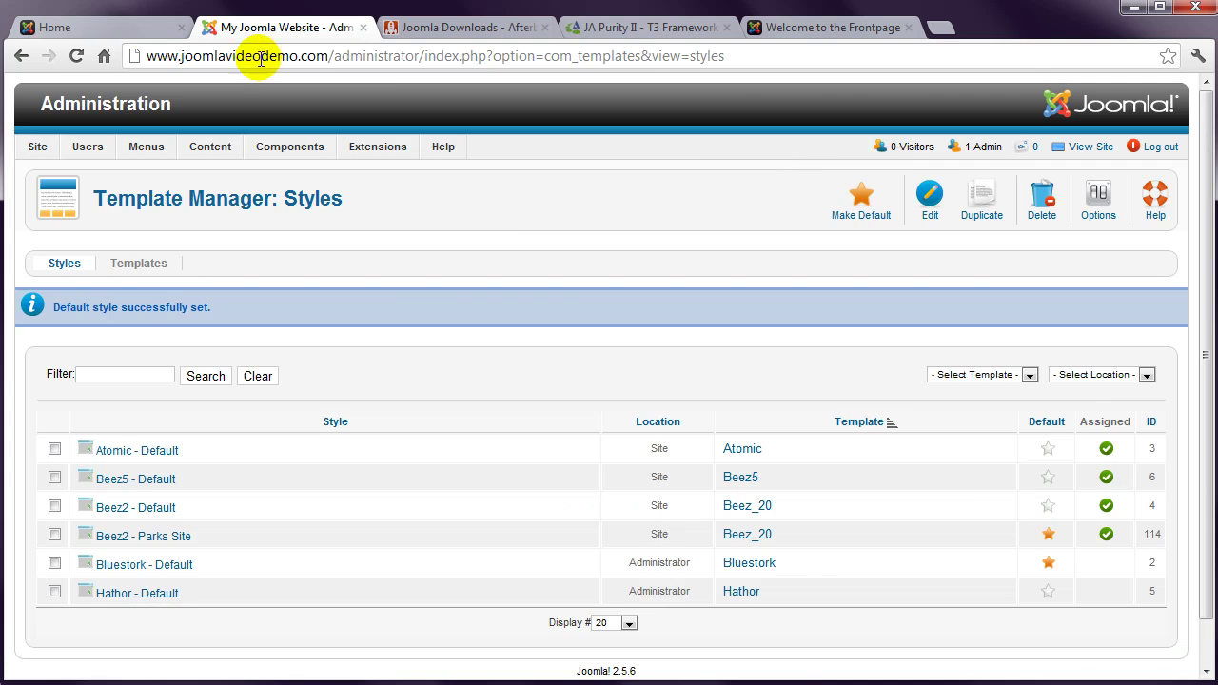
left_click(118, 27)
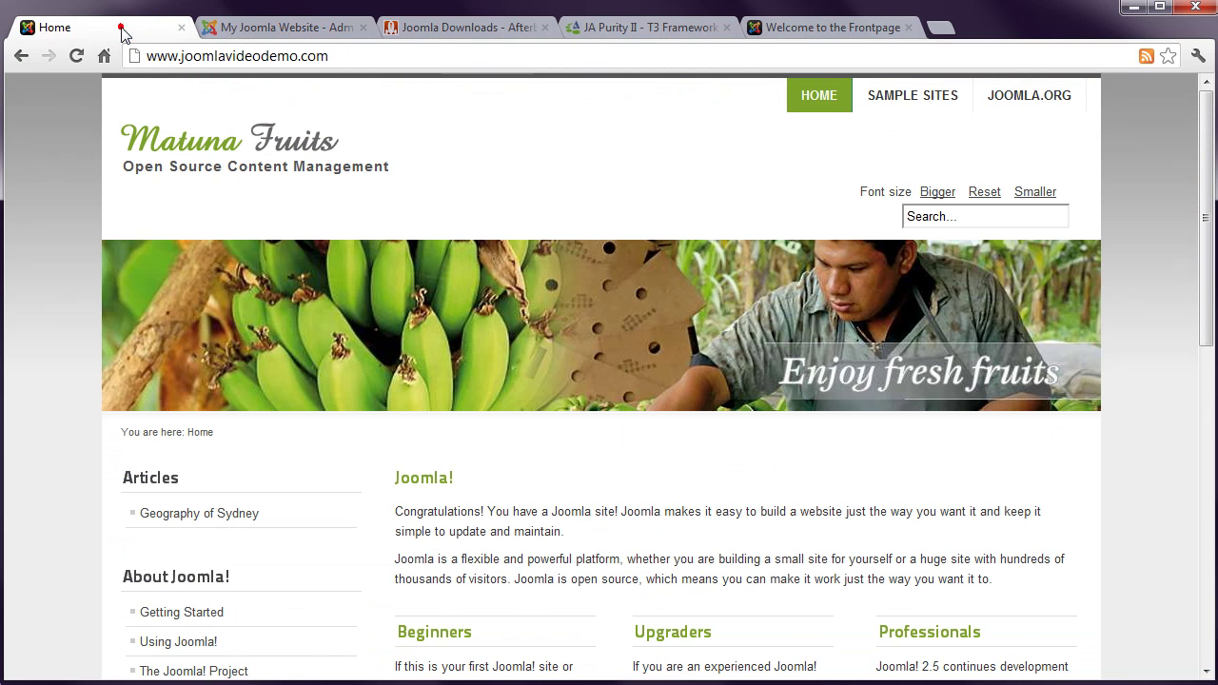
left_click(74, 57)
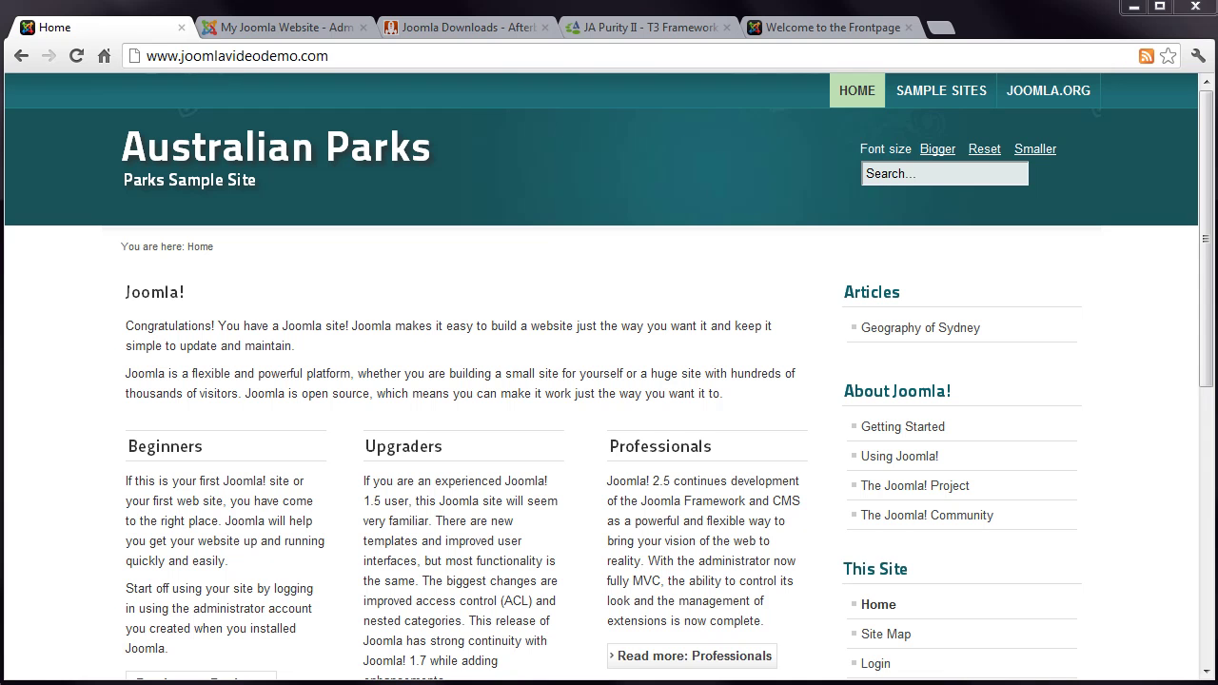
- Open the Afterburner downloads page and scroll through its Files list of template packages
left_click(467, 29)
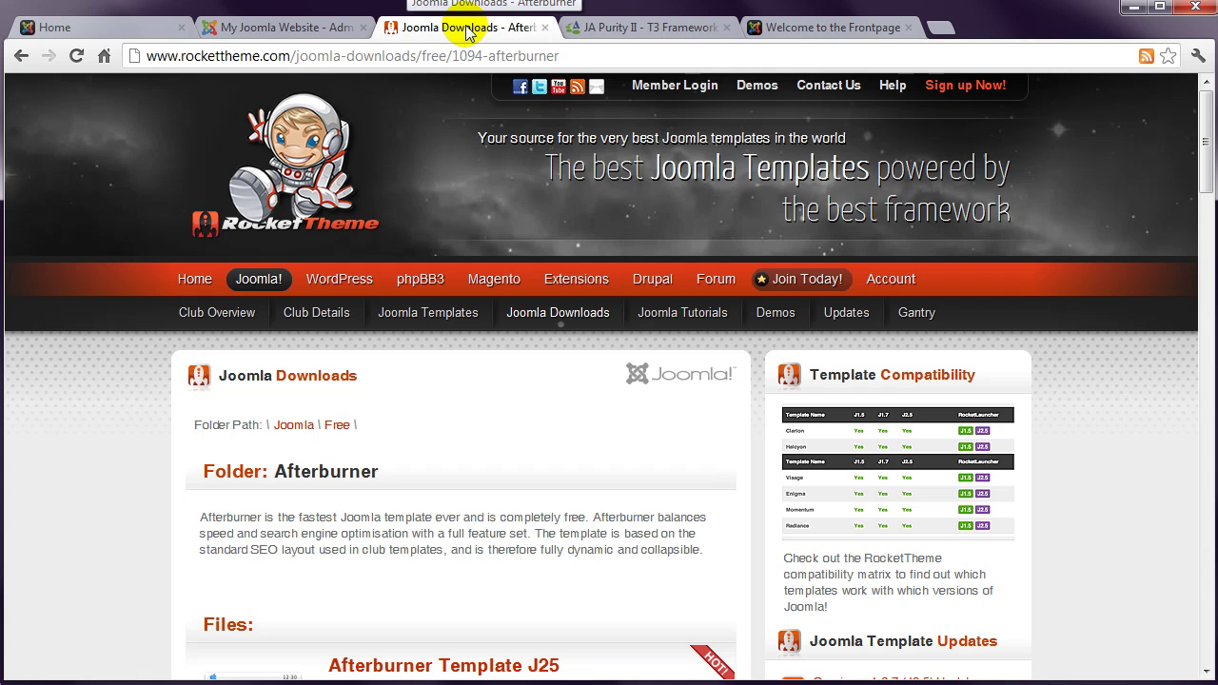
left_click_drag(1201, 163, 1185, 412)
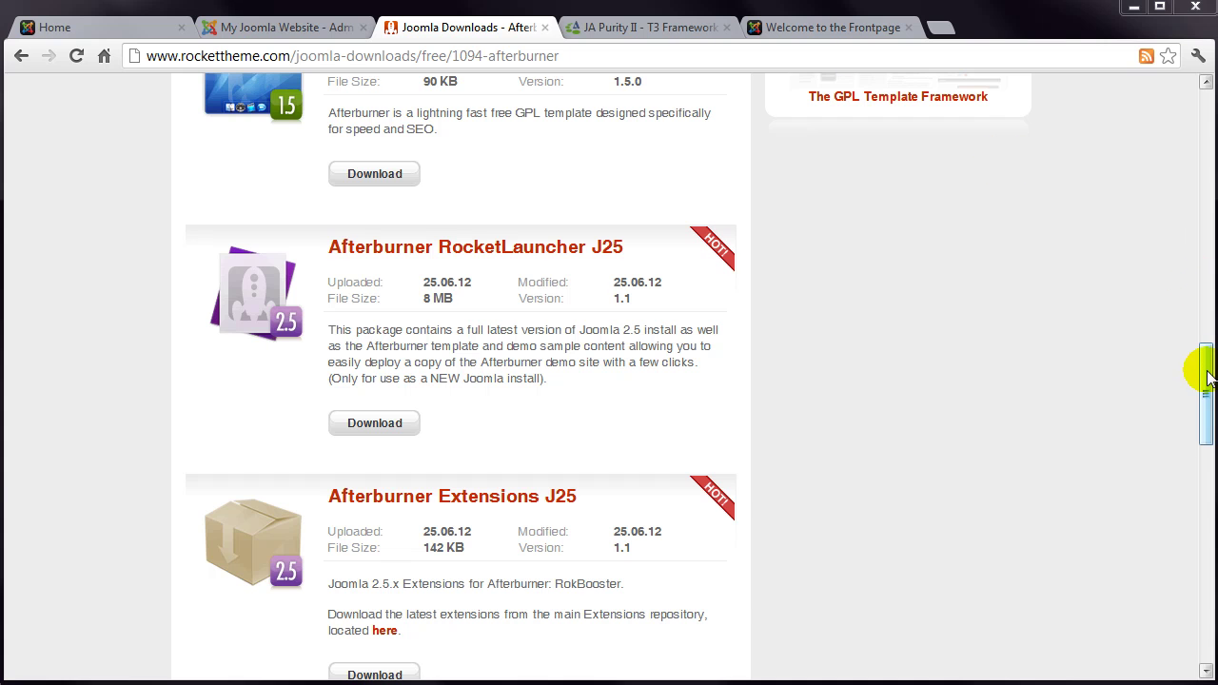
- Download the Afterburner Template J25 package as rt_afterburner.zip, then return to the Joomla admin
left_click_drag(1204, 390, 1207, 335)
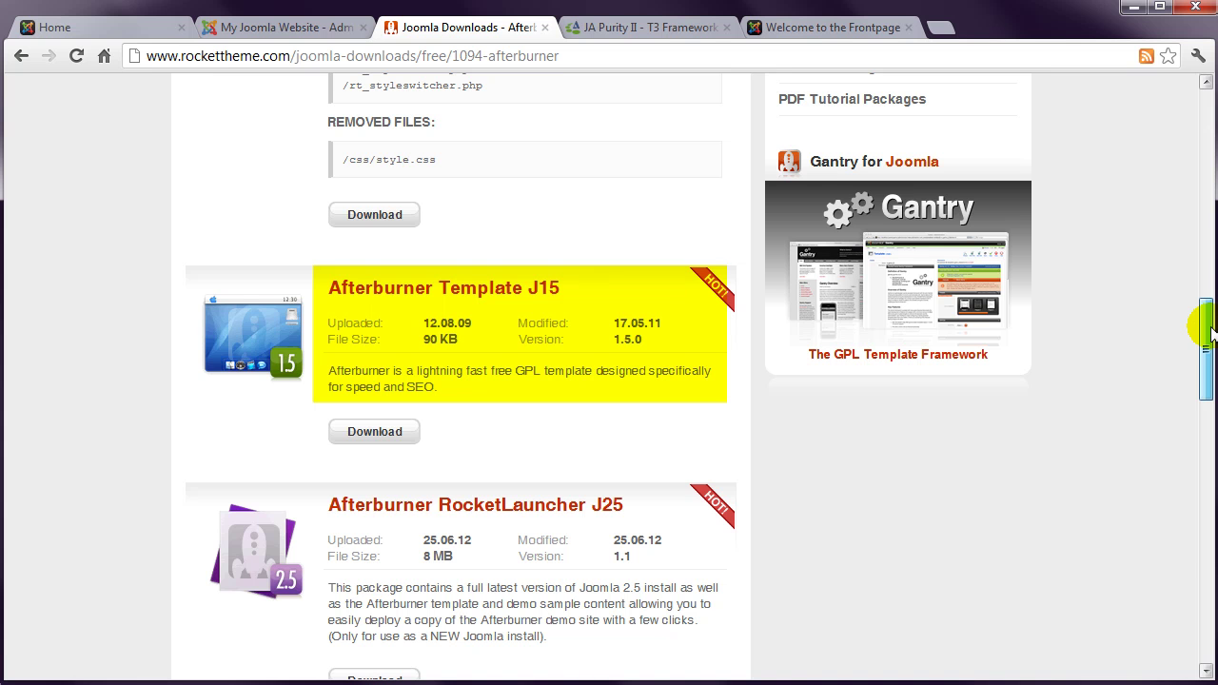
left_click_drag(1209, 333, 1208, 190)
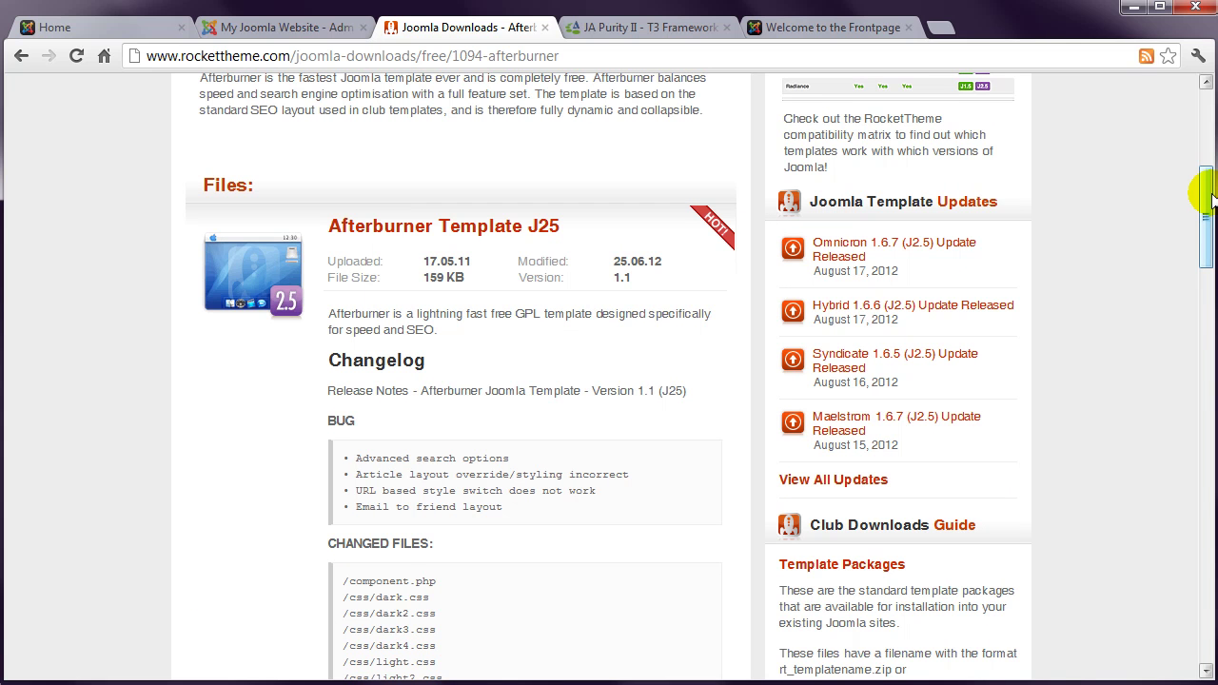
left_click_drag(1211, 195, 1206, 319)
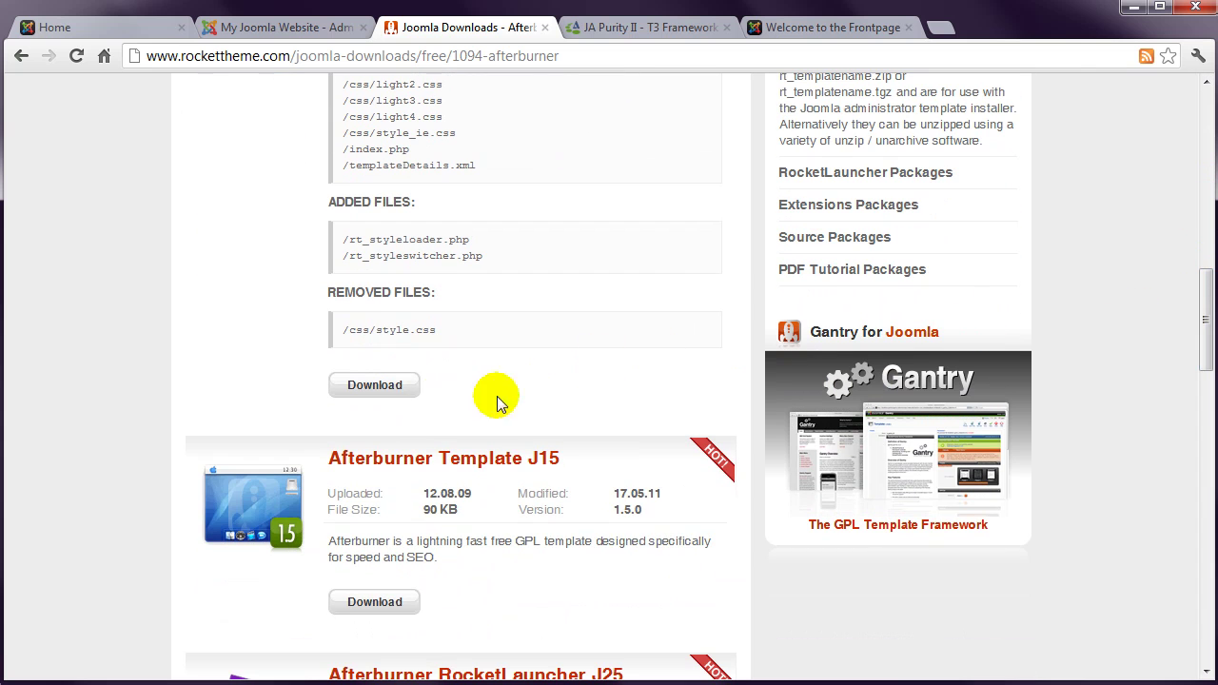
left_click(375, 385)
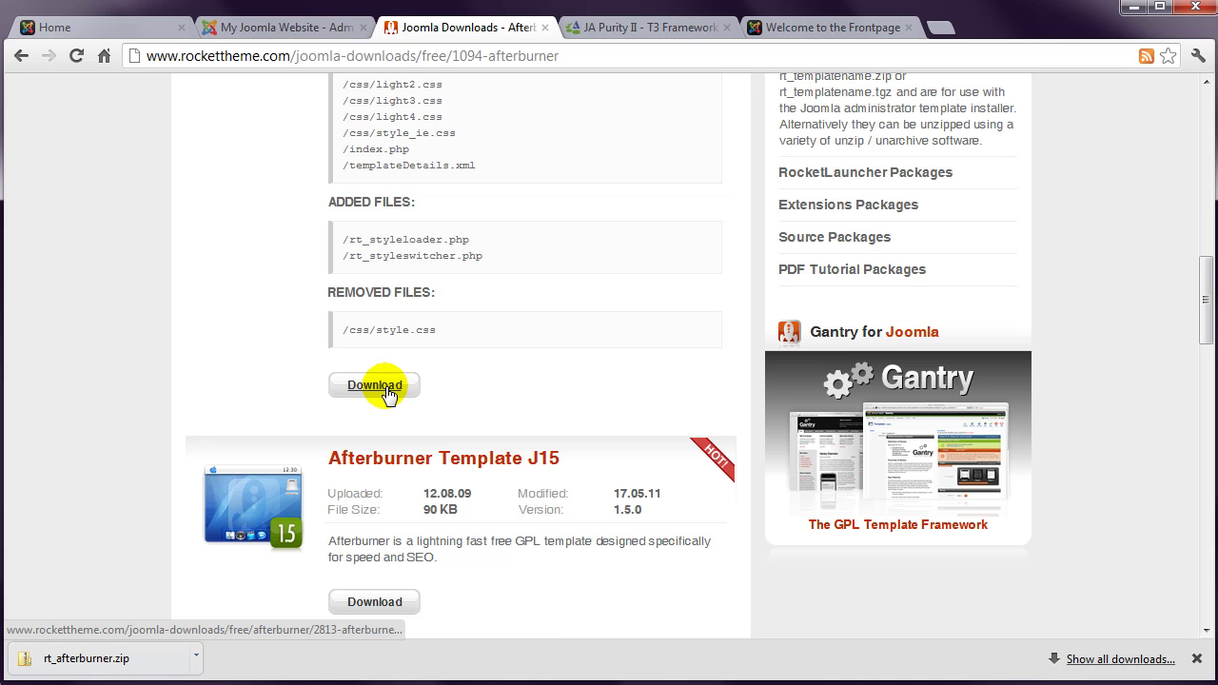
left_click(306, 30)
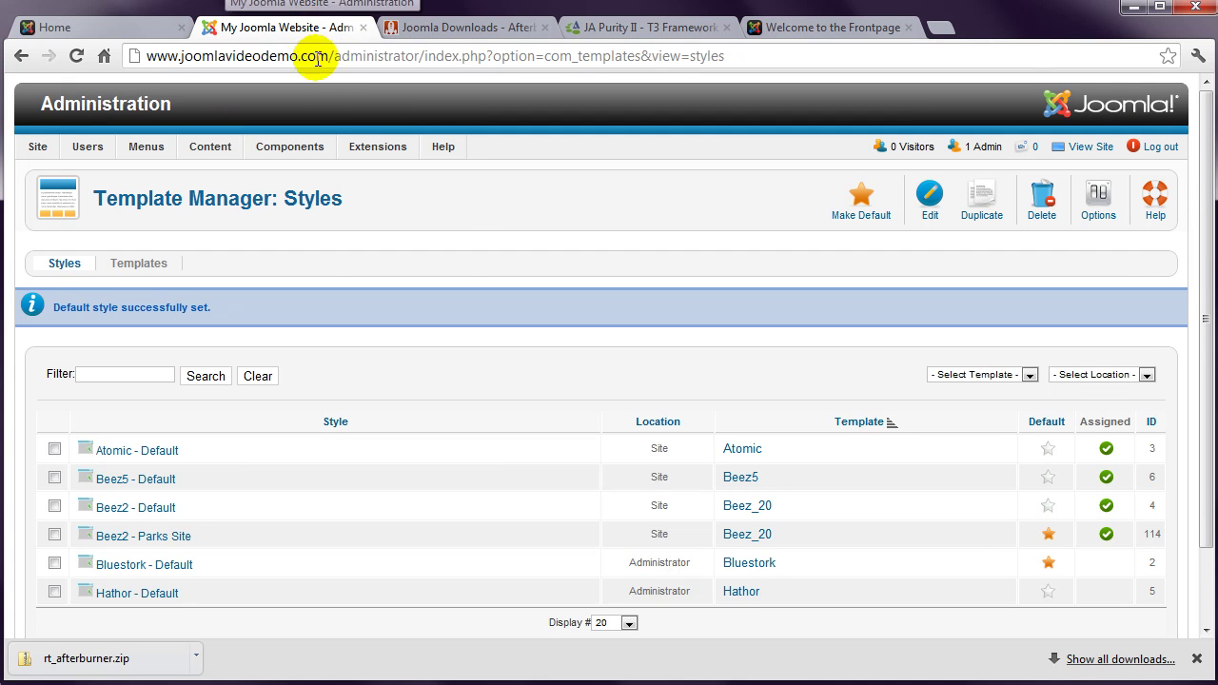
- Upload rt_afterburner.zip in the Extension Manager to install the Afterburner template
mouse_move(380, 152)
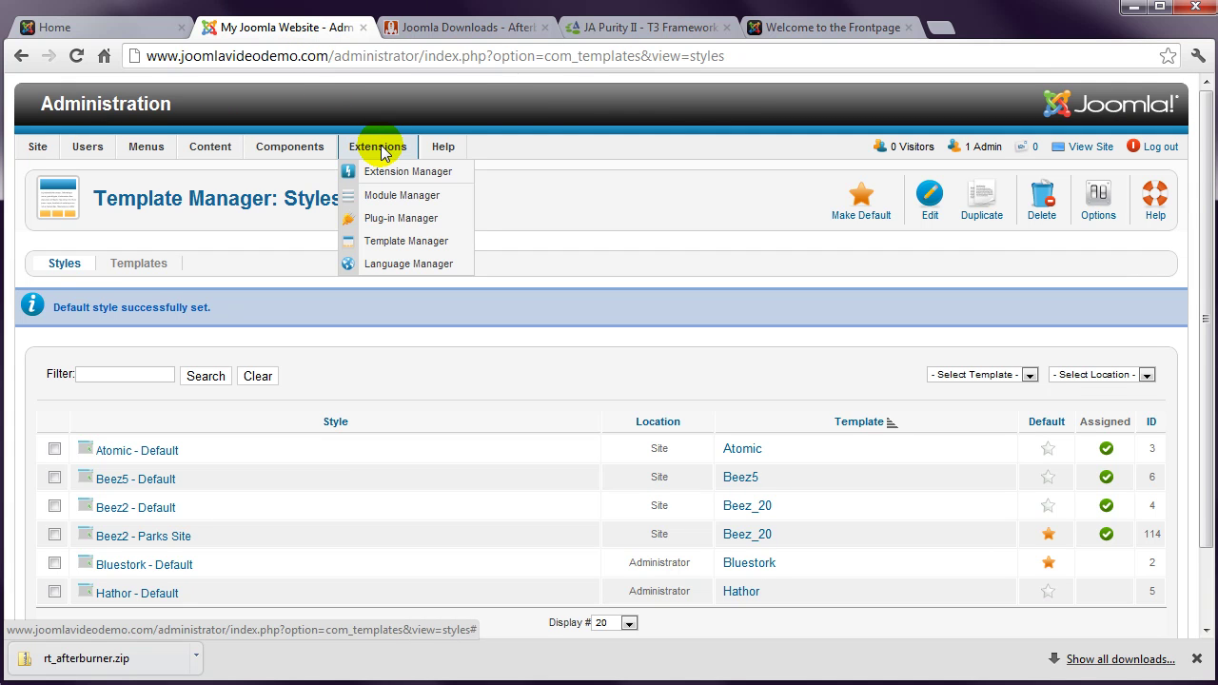
left_click(395, 175)
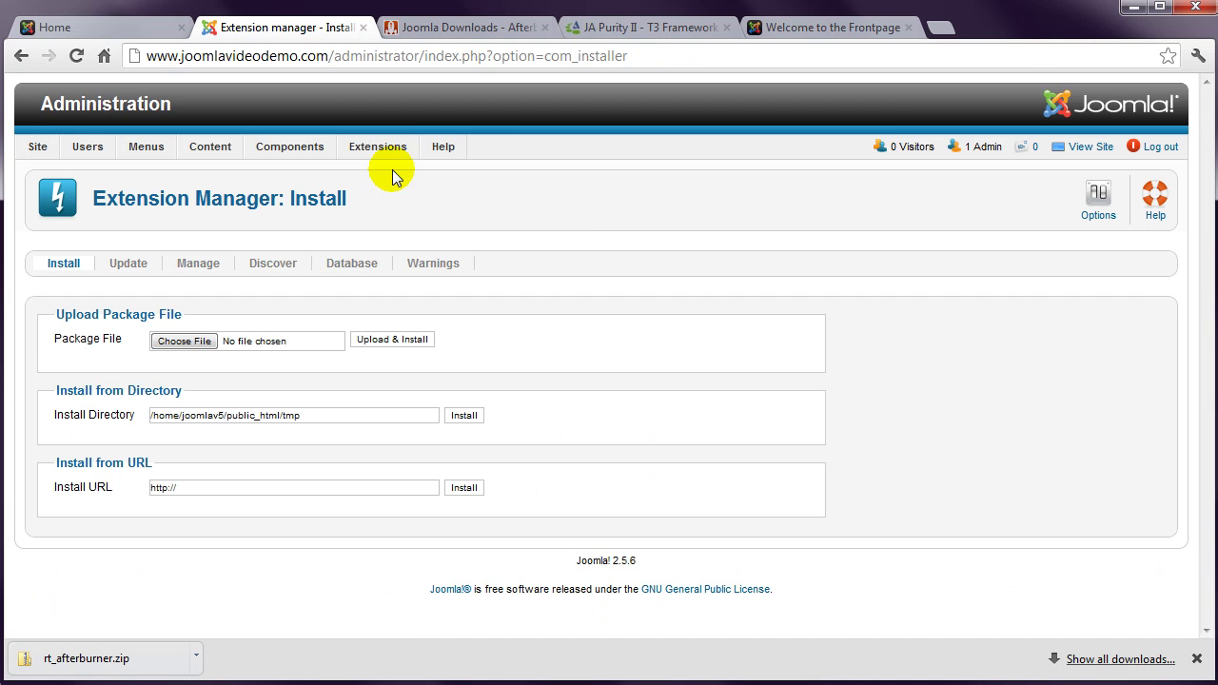
left_click(185, 342)
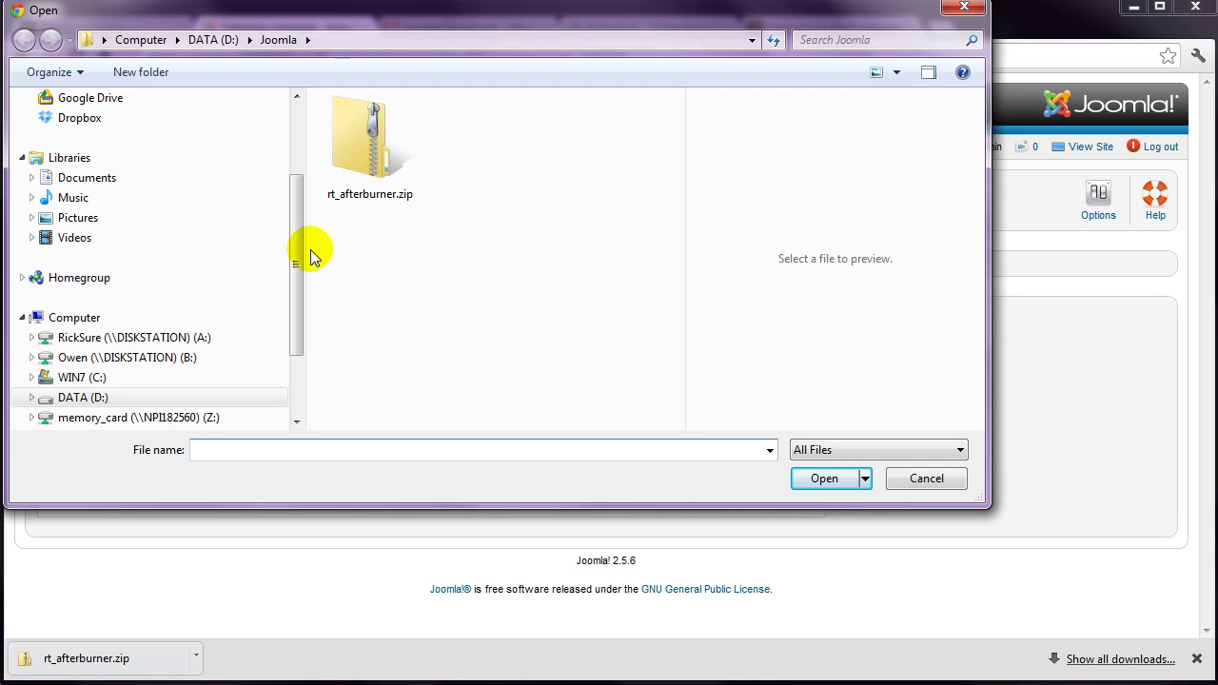
left_click(371, 150)
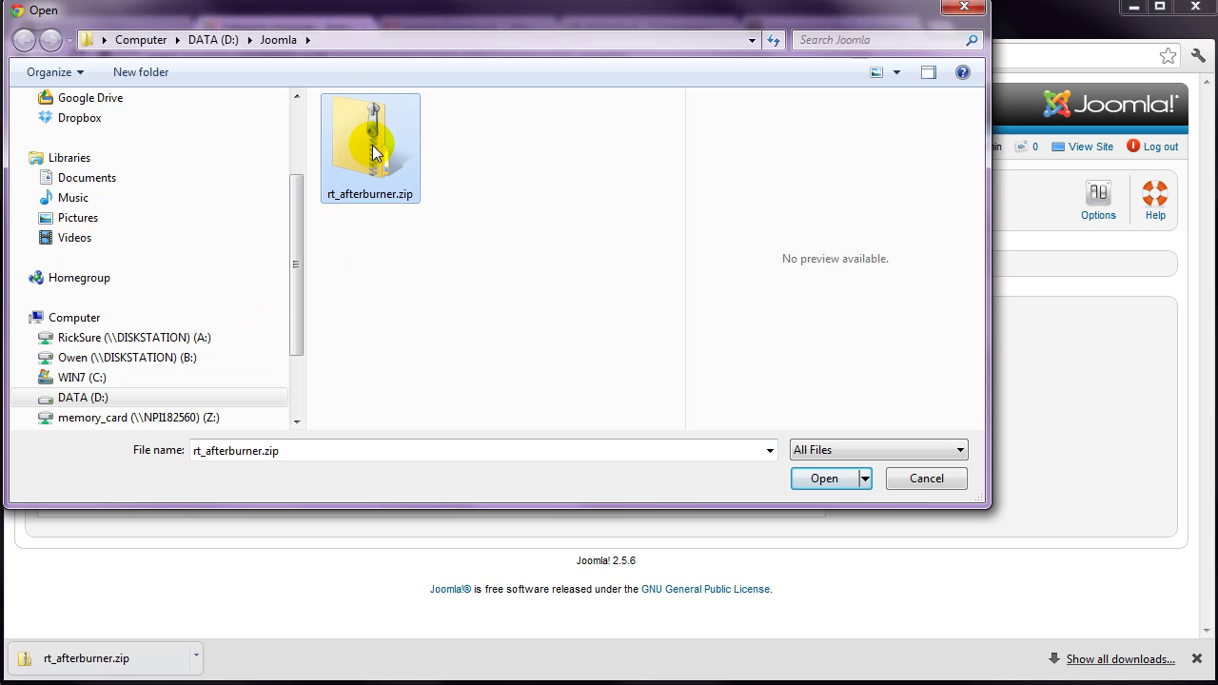
left_click(822, 478)
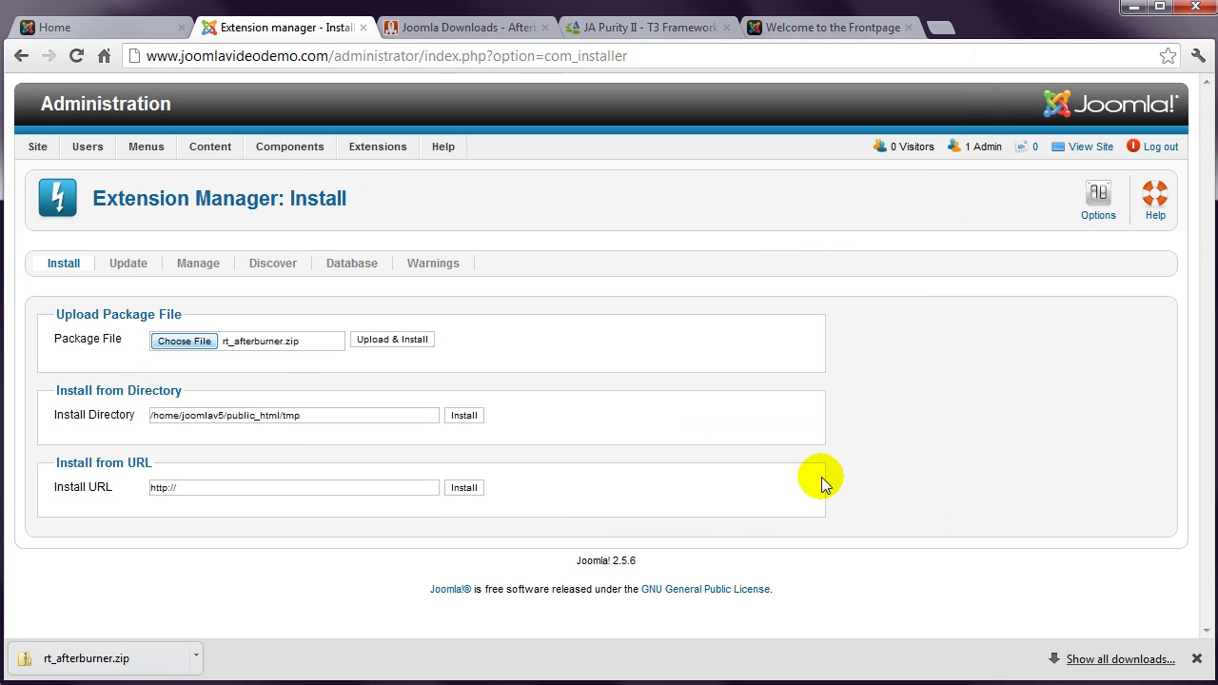
left_click(409, 345)
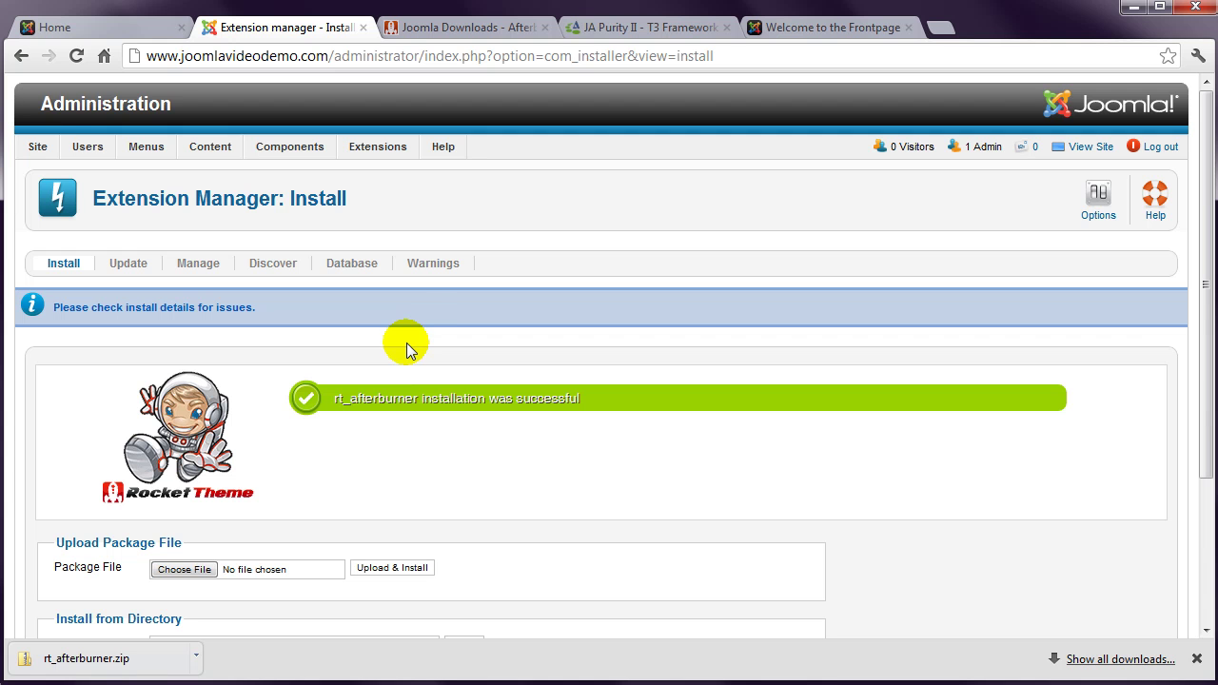
mouse_move(383, 154)
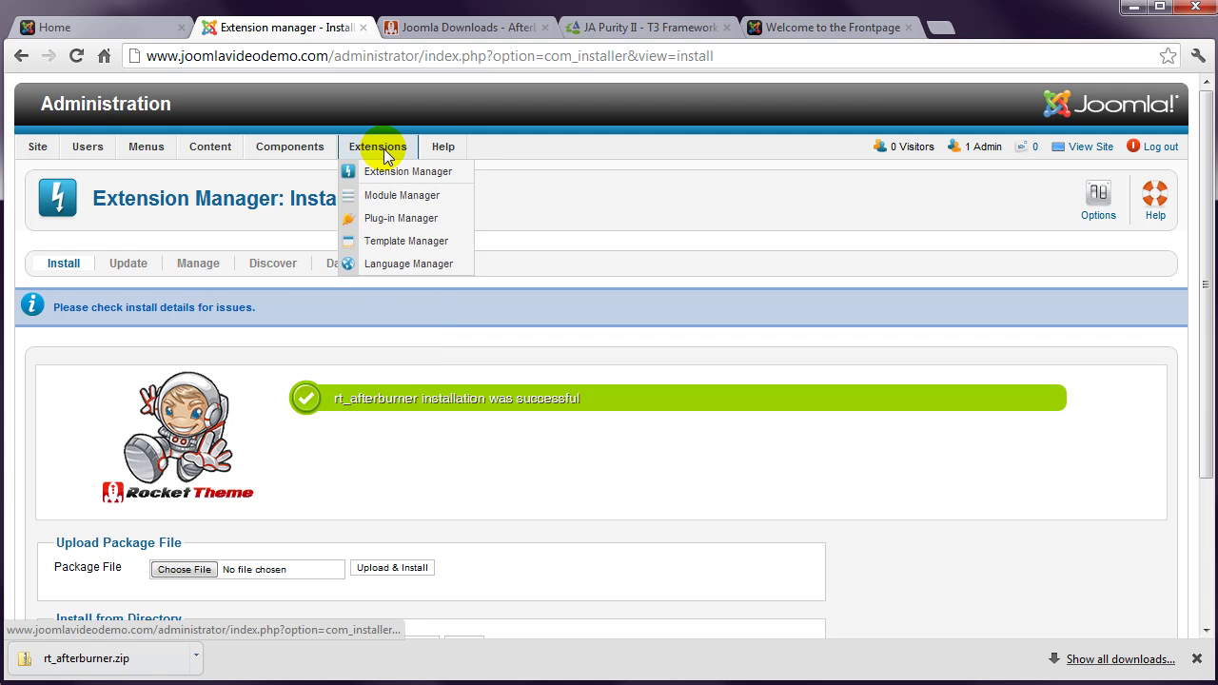
- Set rt_afterburner - Default as the default site style and view the front end
left_click(393, 241)
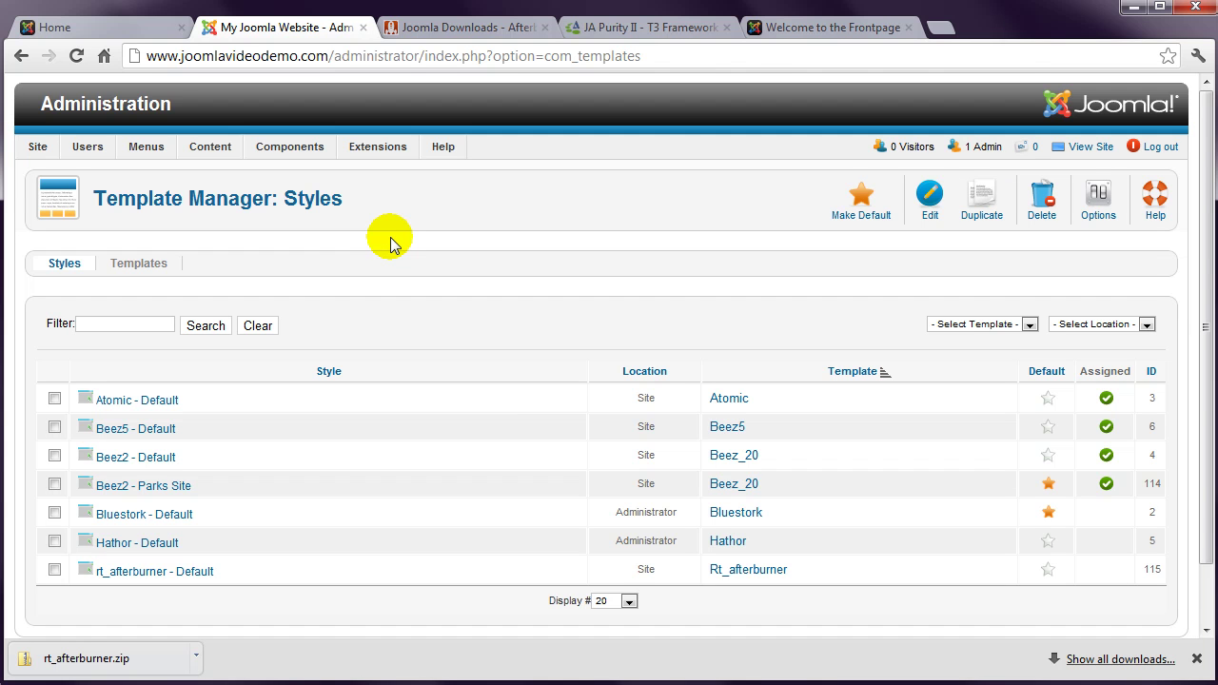
left_click(55, 571)
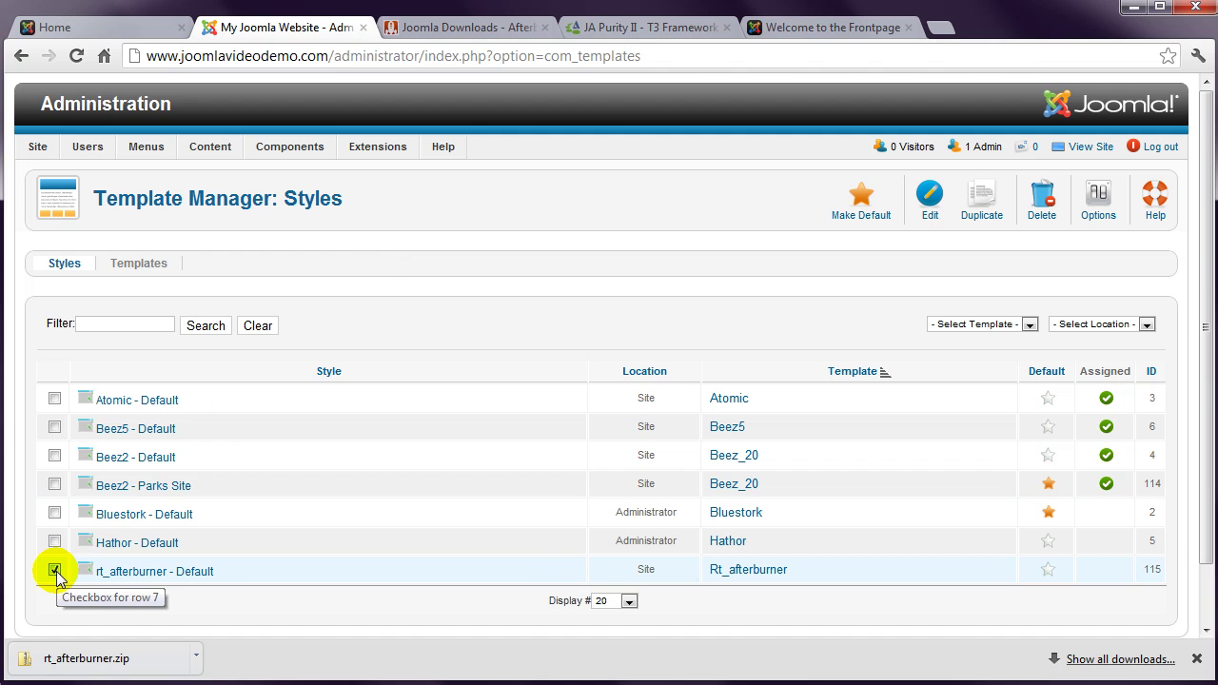
left_click(860, 210)
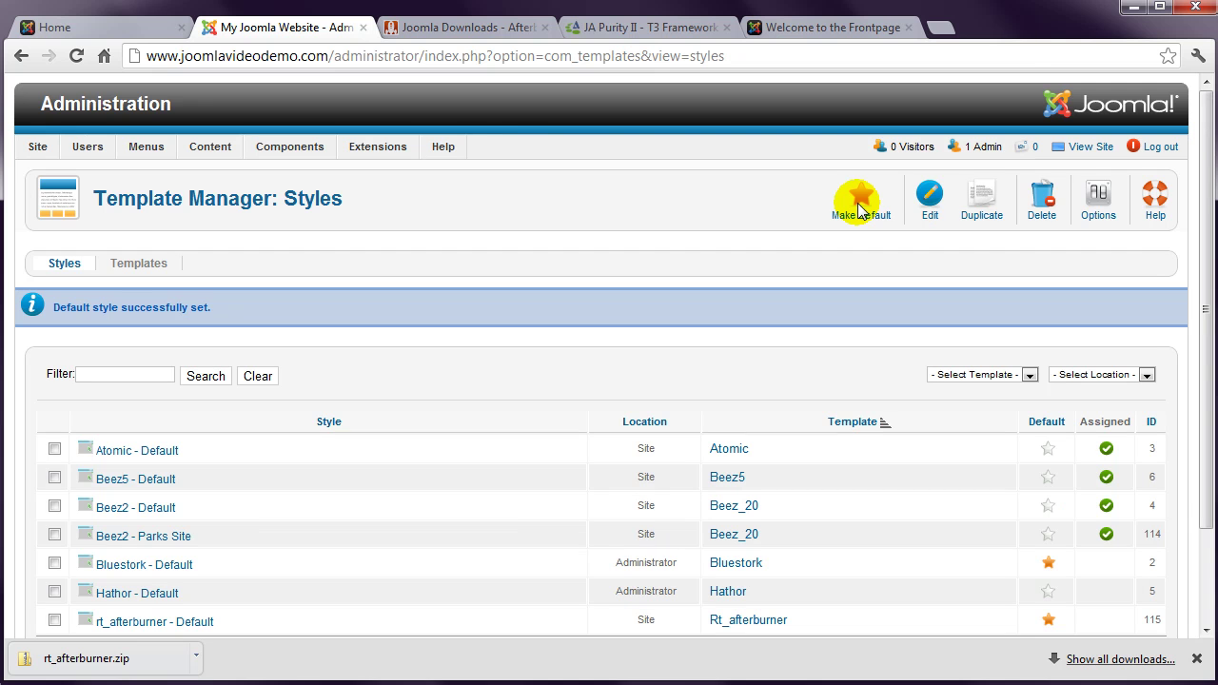
left_click(110, 28)
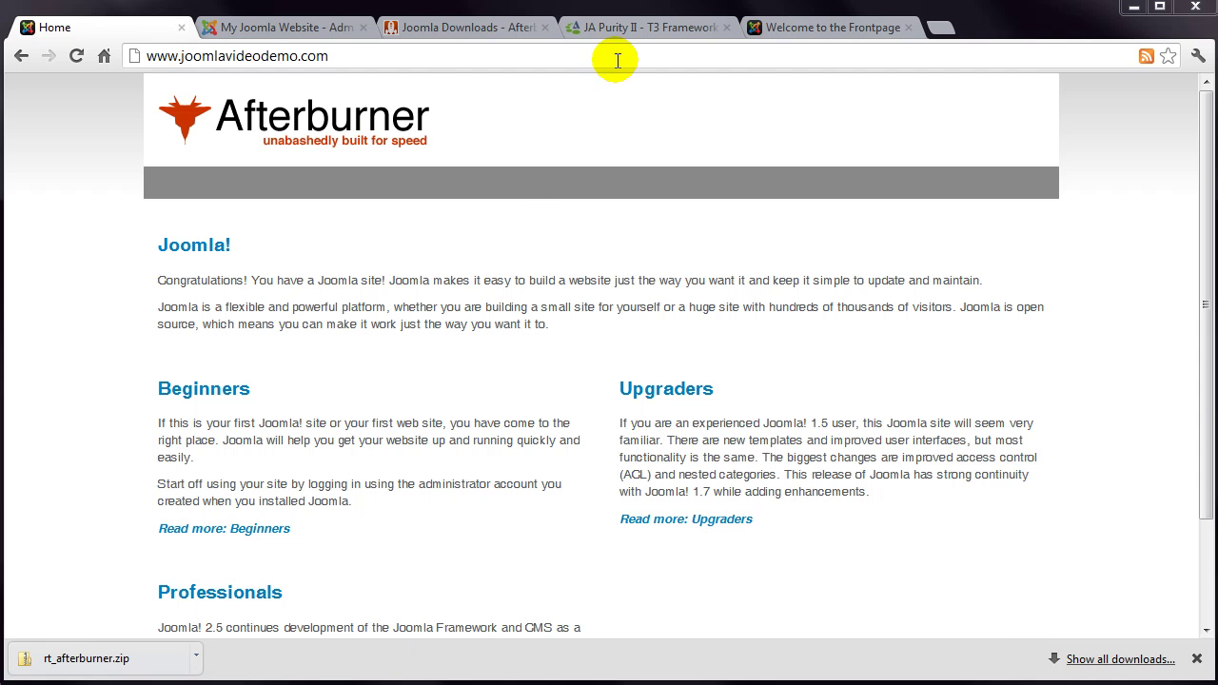
- Open the JA Purity II page and scroll down to its JOOMLA! 2.5 download section
left_click(633, 28)
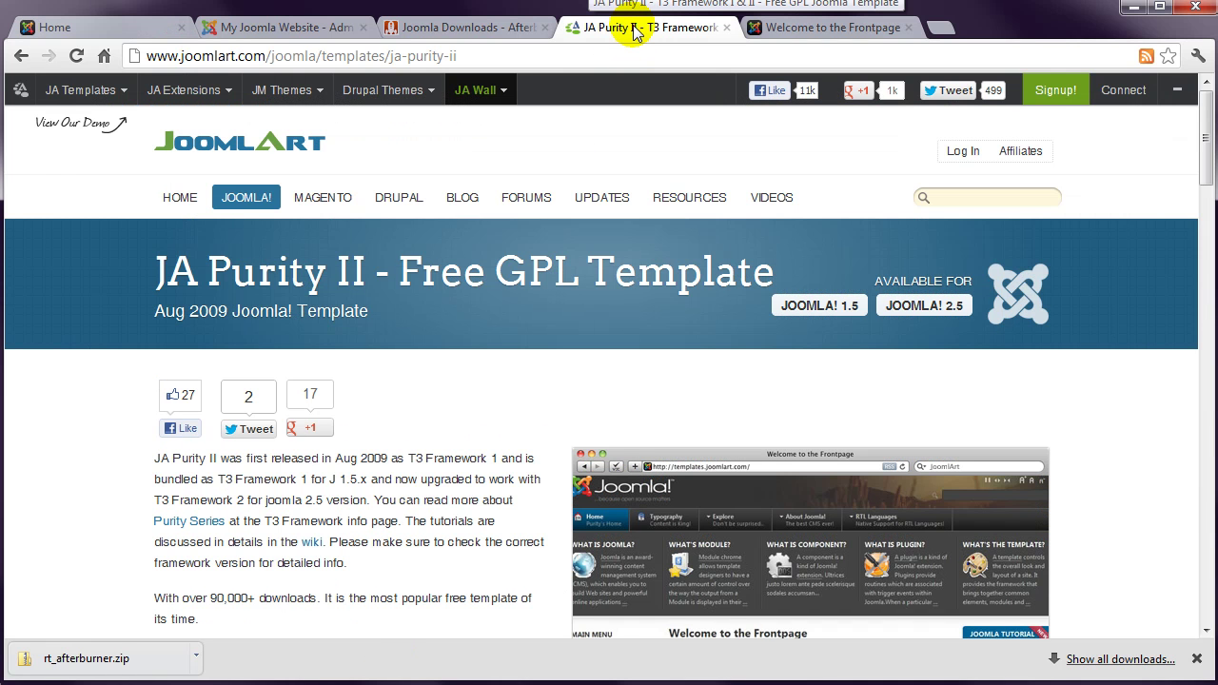
scroll(1199, 168, "down", 3)
left_click_drag(1202, 165, 1202, 180)
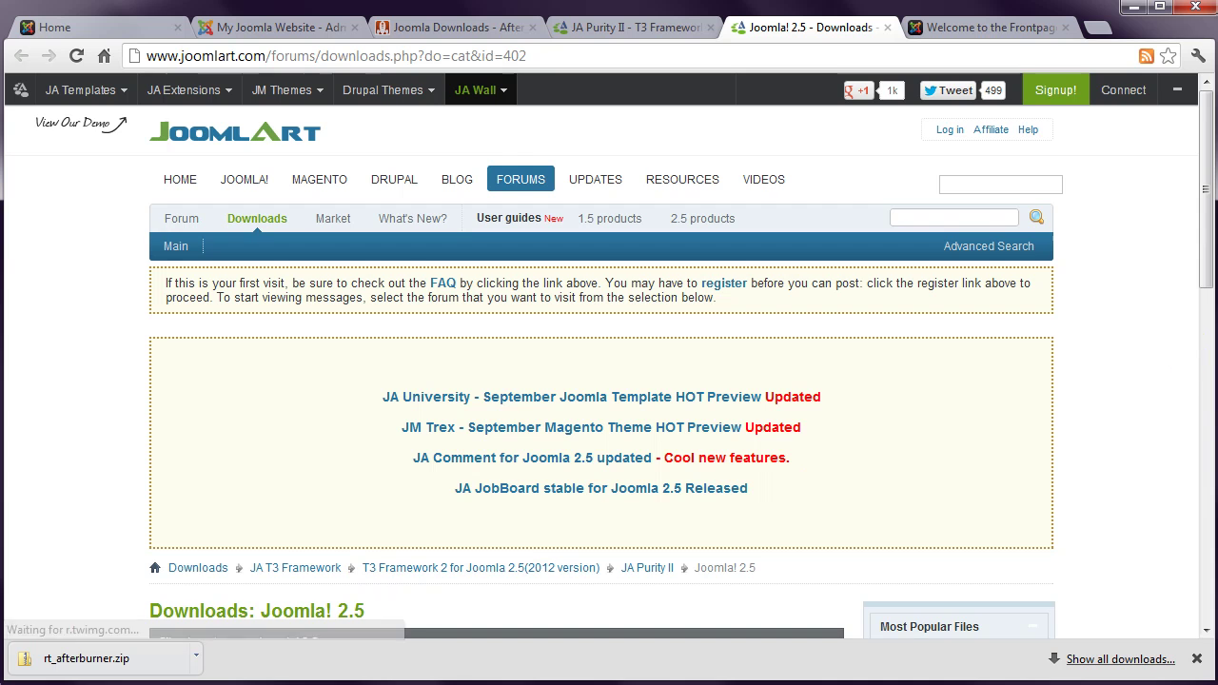
- Uncheck the quickstart package and download the JA Purity II template, extension manager and T3 plugin
left_click_drag(1210, 238, 1198, 378)
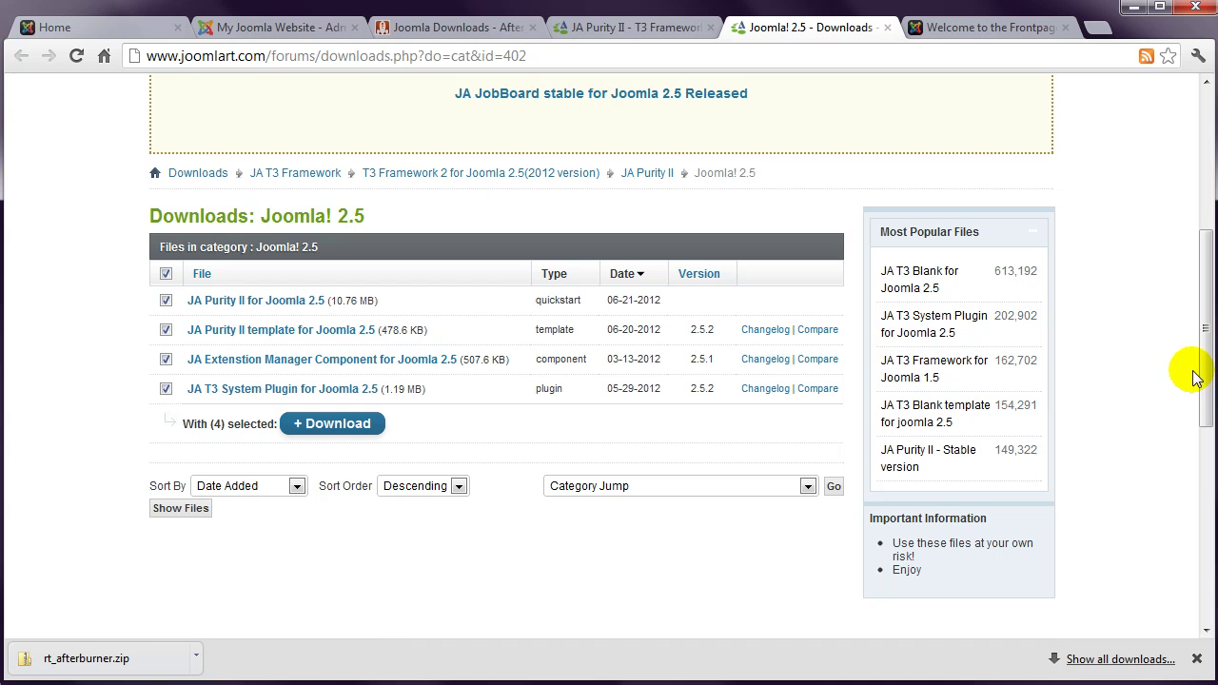
left_click(165, 301)
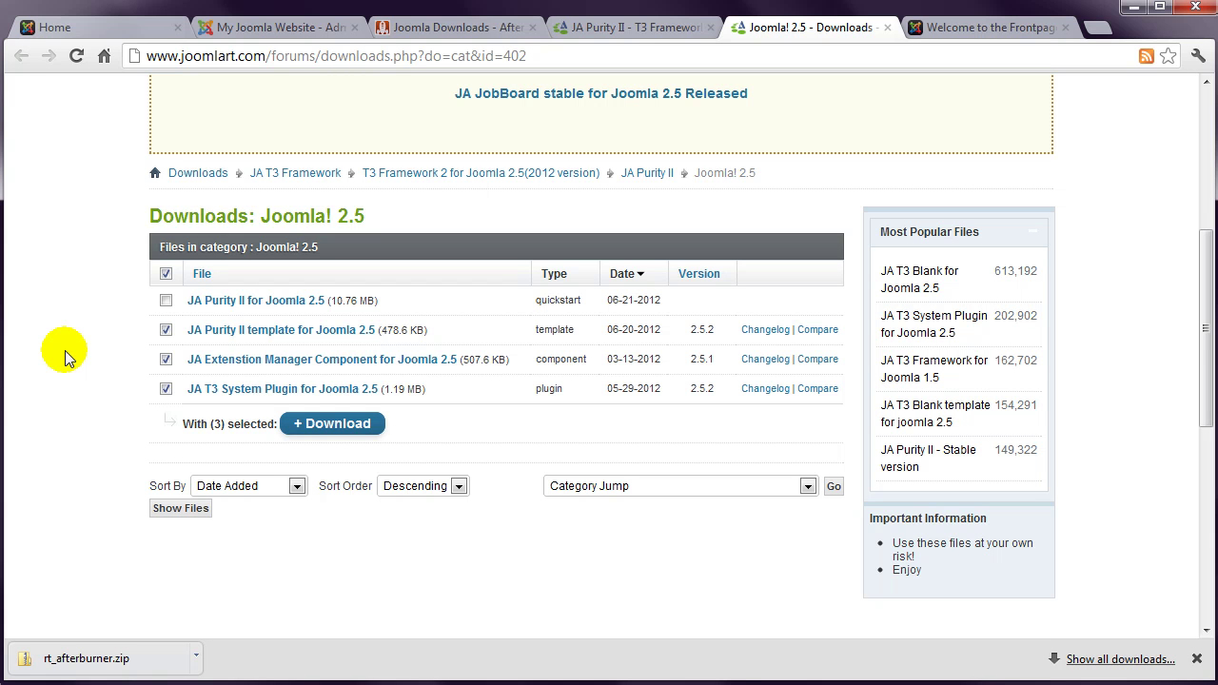
left_click(321, 426)
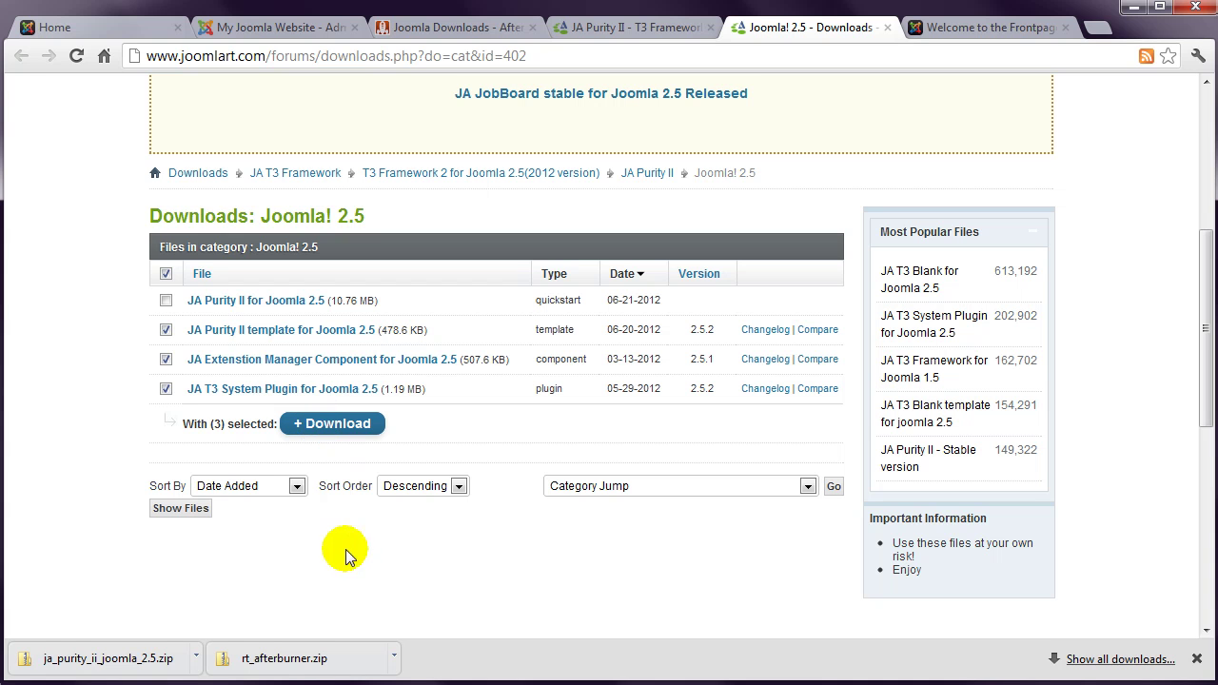
- Extract the downloaded JA Purity II zip to D:\Joomla\ja_purity_ii_joomla_2.5
left_click(195, 657)
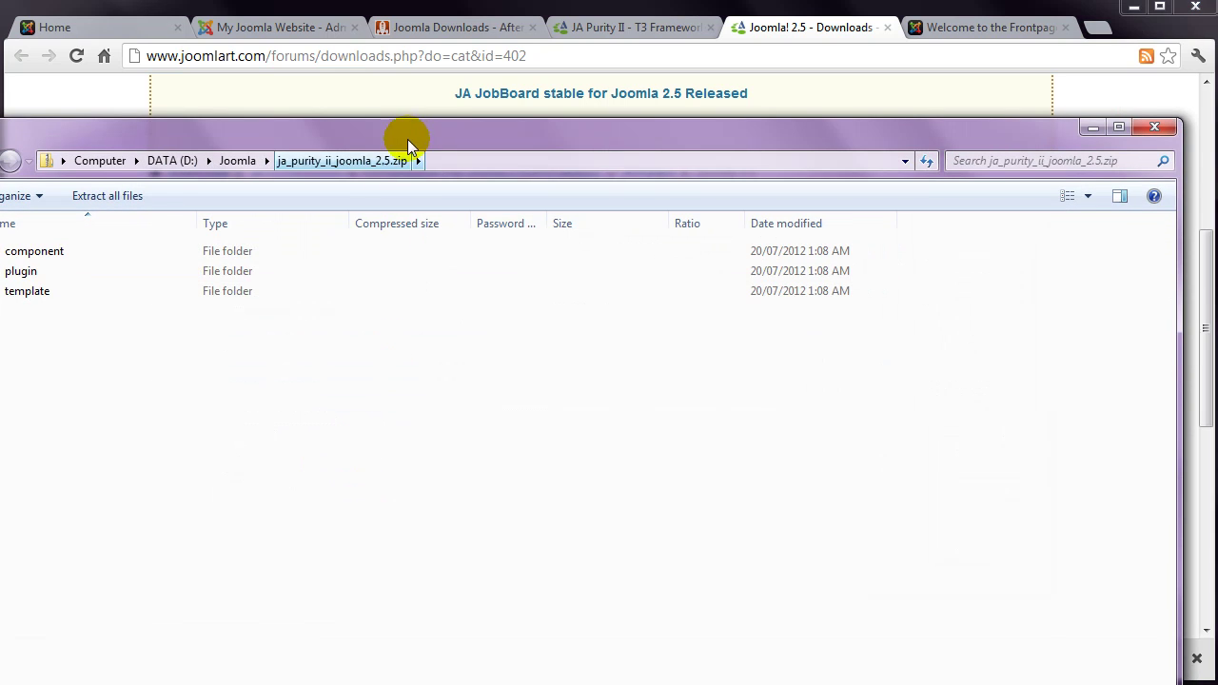
mouse_move(409, 134)
left_mouse_down()
mouse_move(460, 78)
mouse_move(460, 2)
left_mouse_up()
left_click(161, 94)
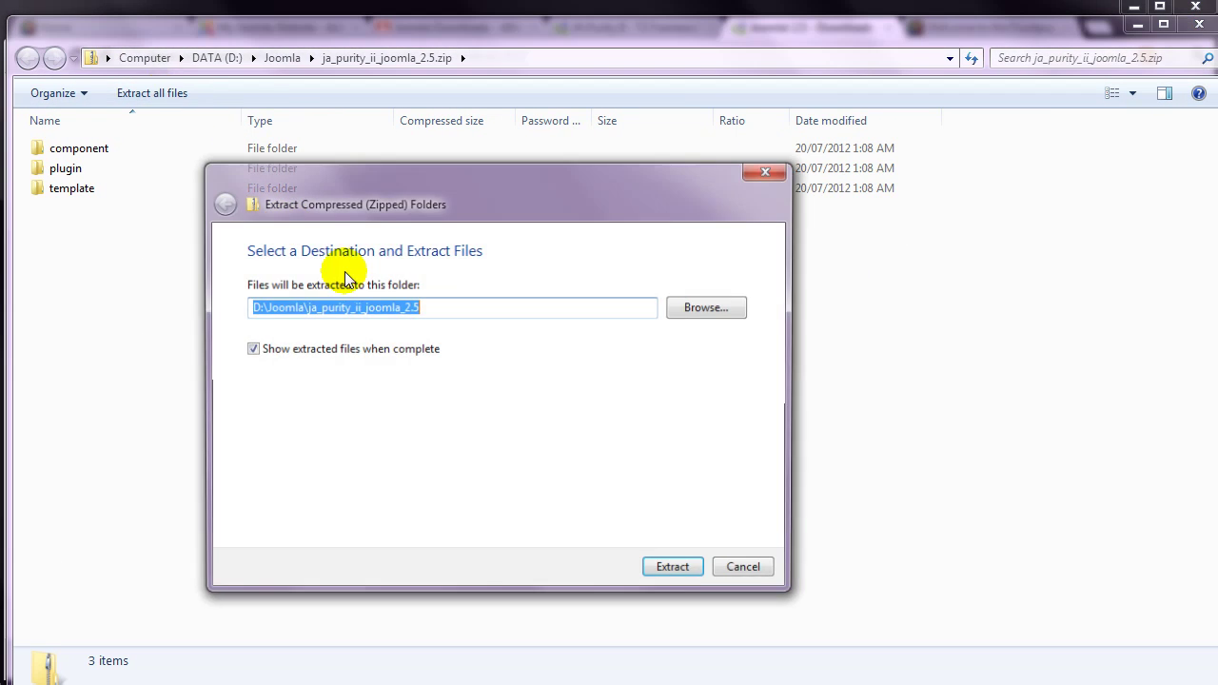
left_click(676, 571)
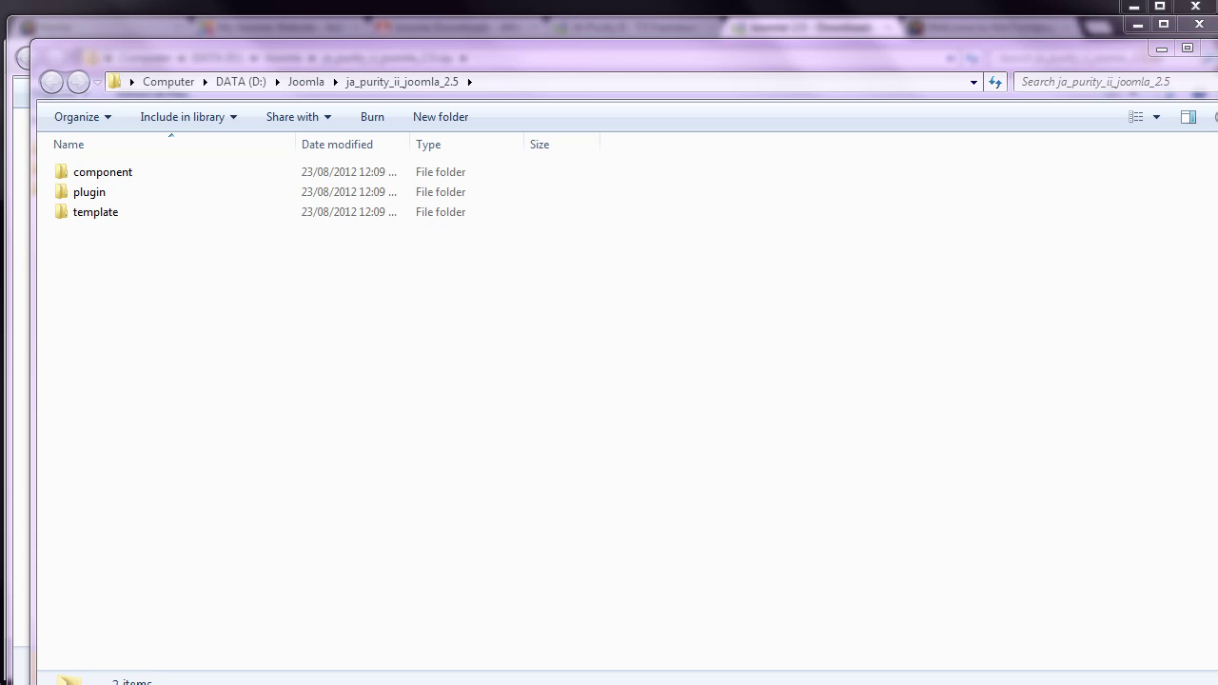
- Install ja_purity_ii.v2.5.2.zip from the extracted template folder via the Extension Manager
left_click(552, 8)
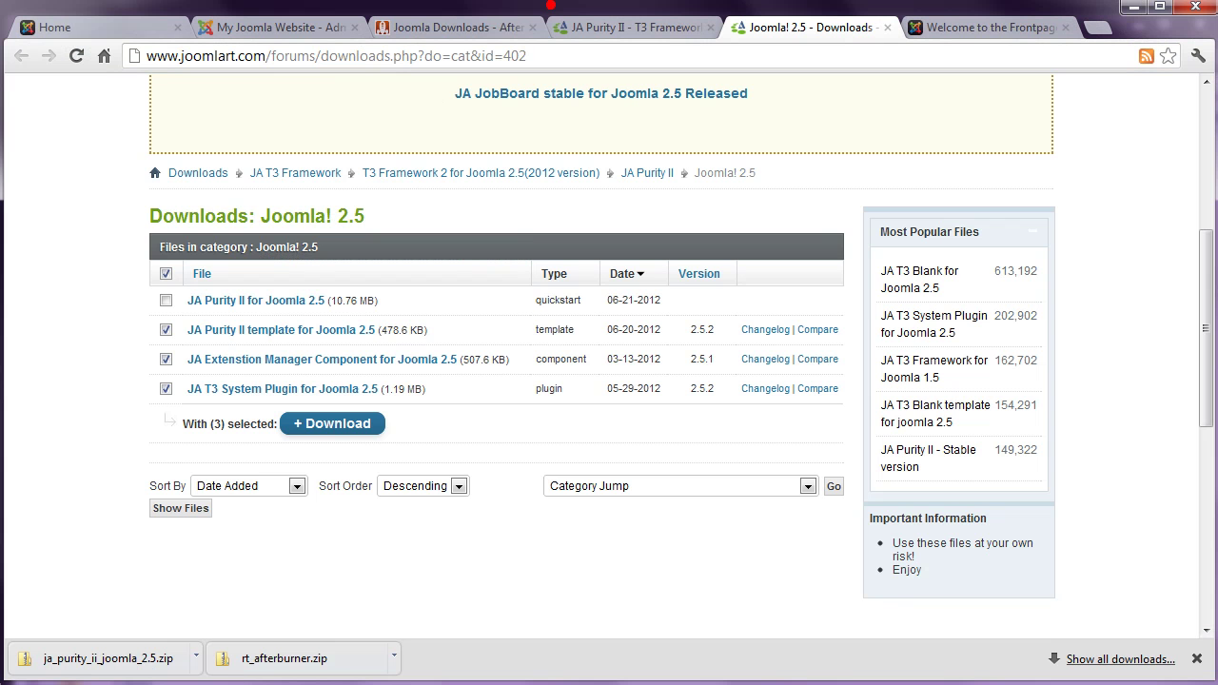
left_click(273, 29)
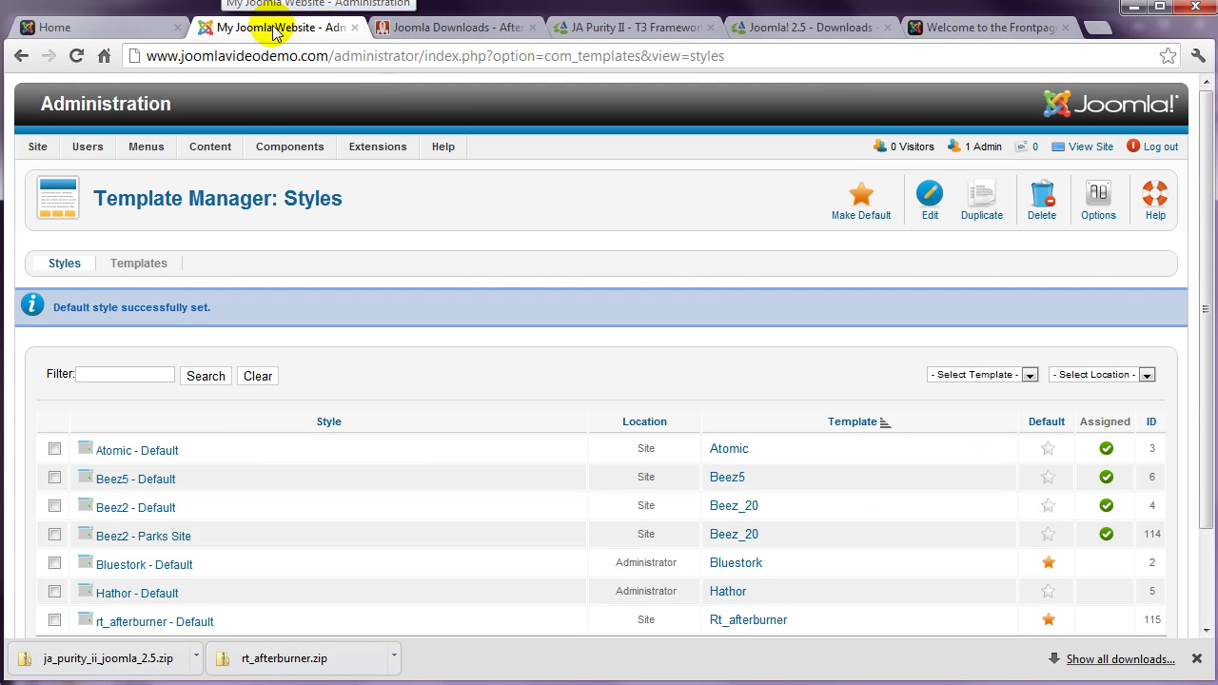
mouse_move(378, 146)
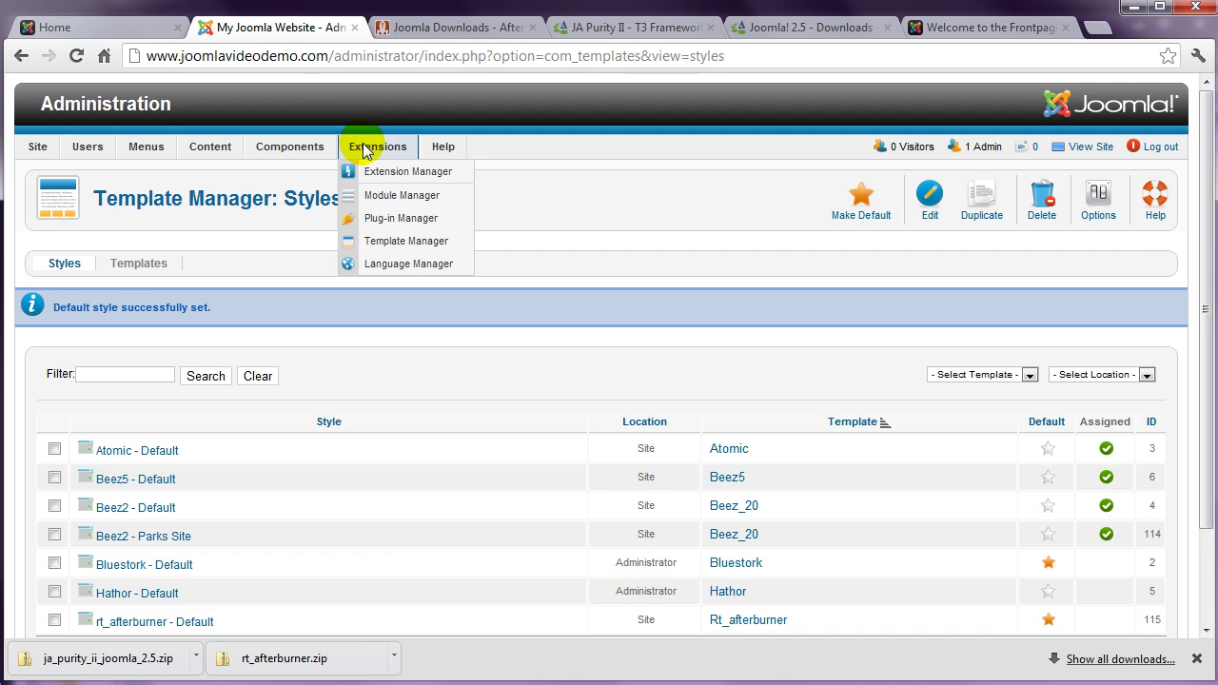
left_click(371, 173)
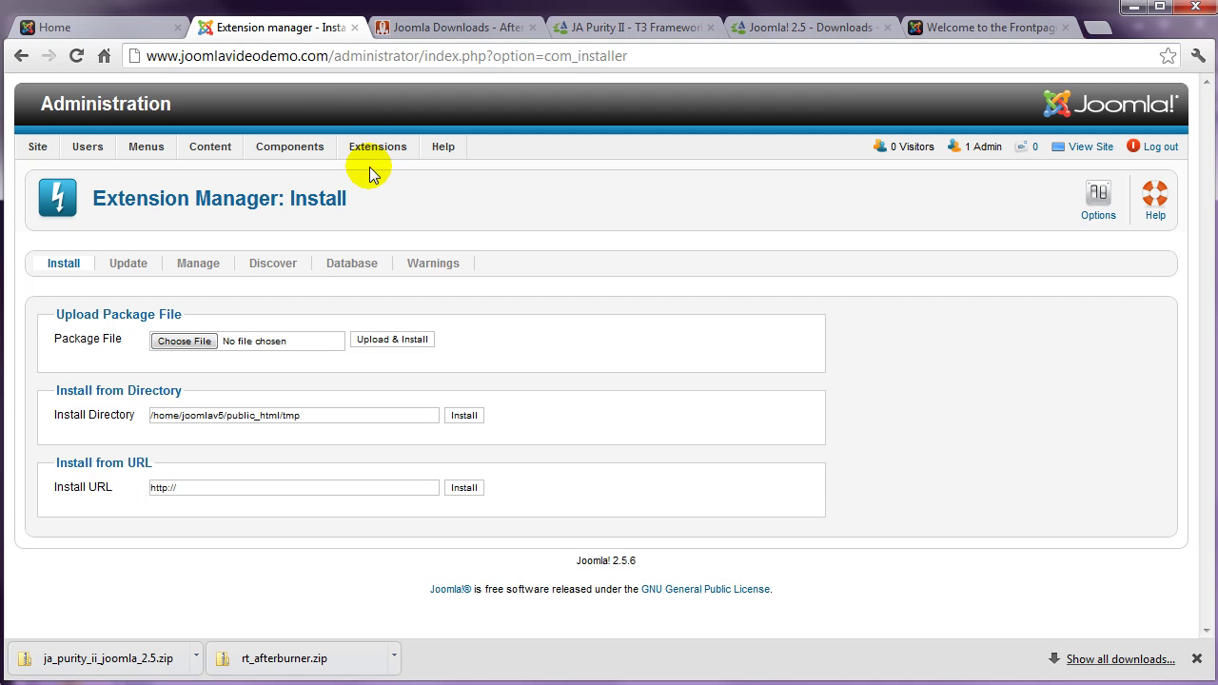
left_click(202, 343)
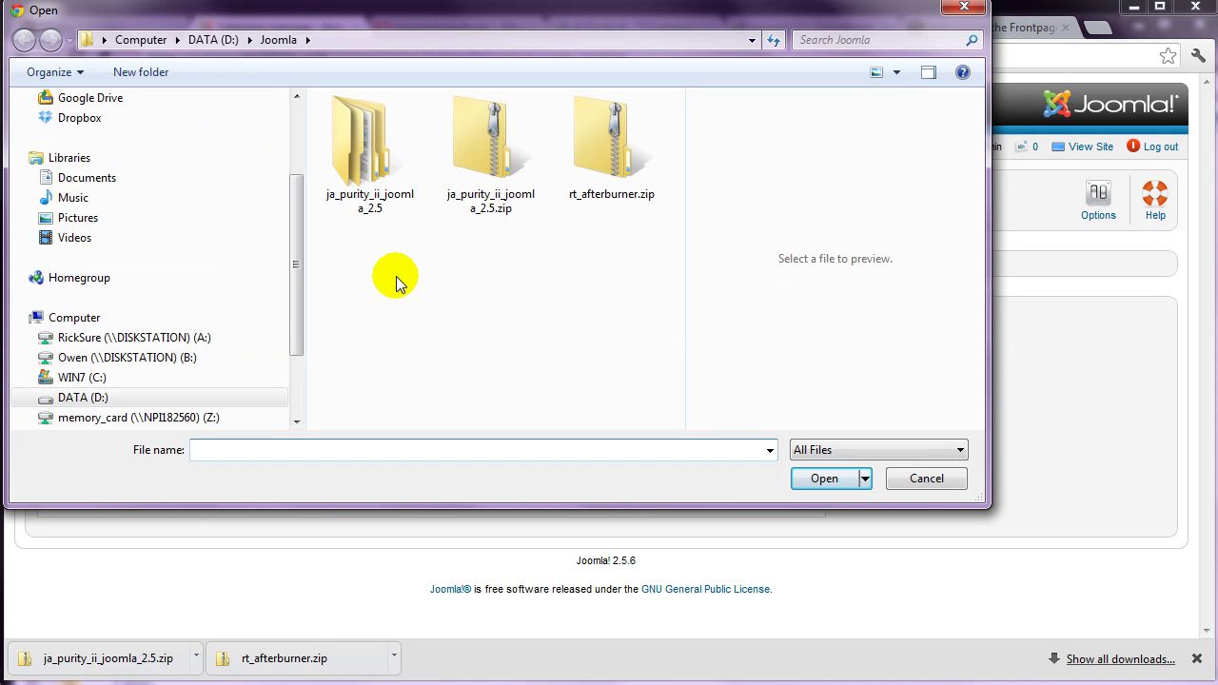
double_click(371, 143)
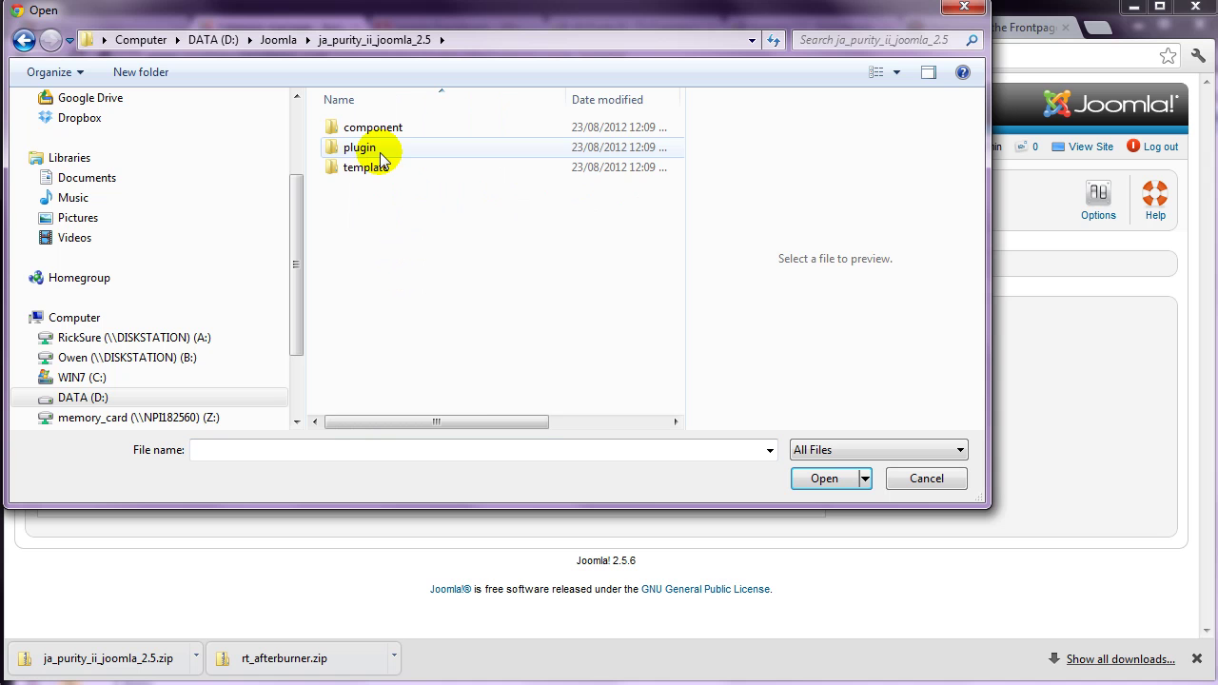
double_click(366, 170)
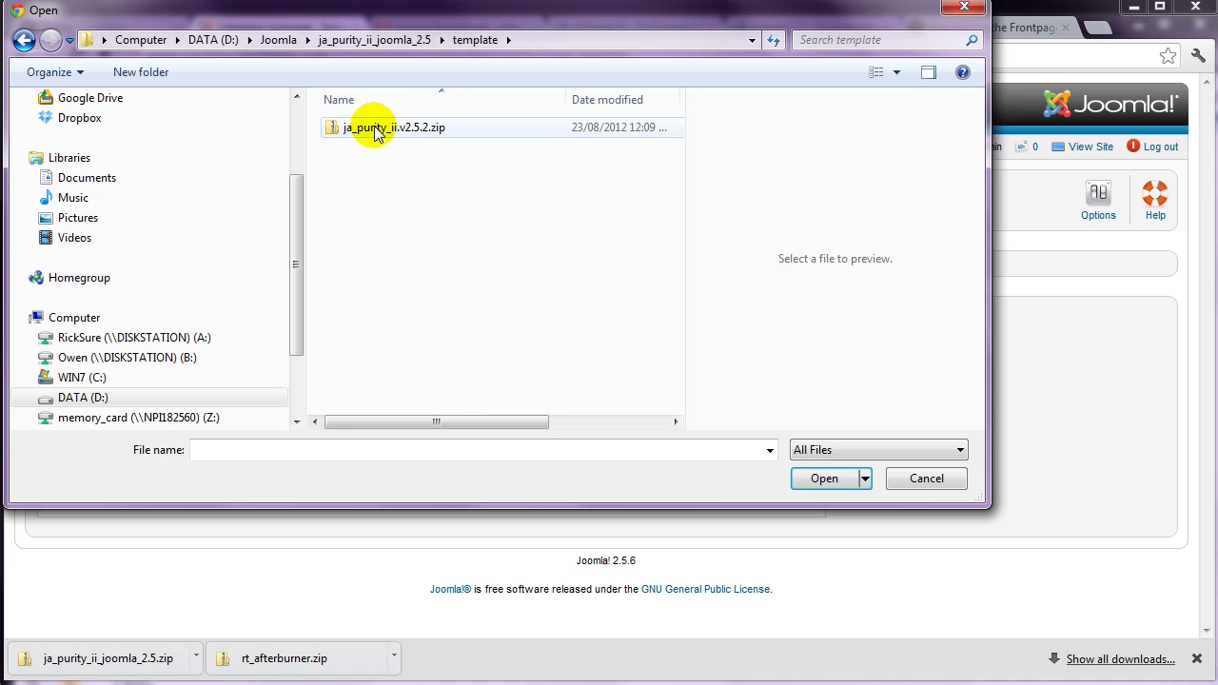
left_click(369, 127)
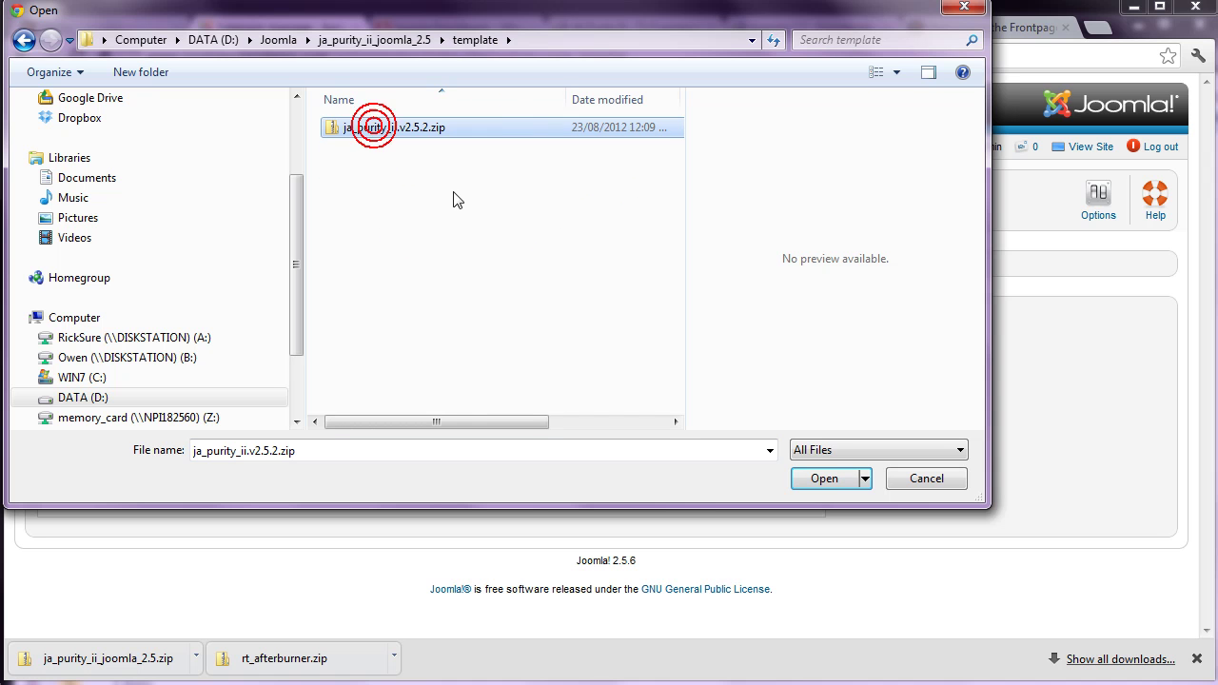
left_click(822, 479)
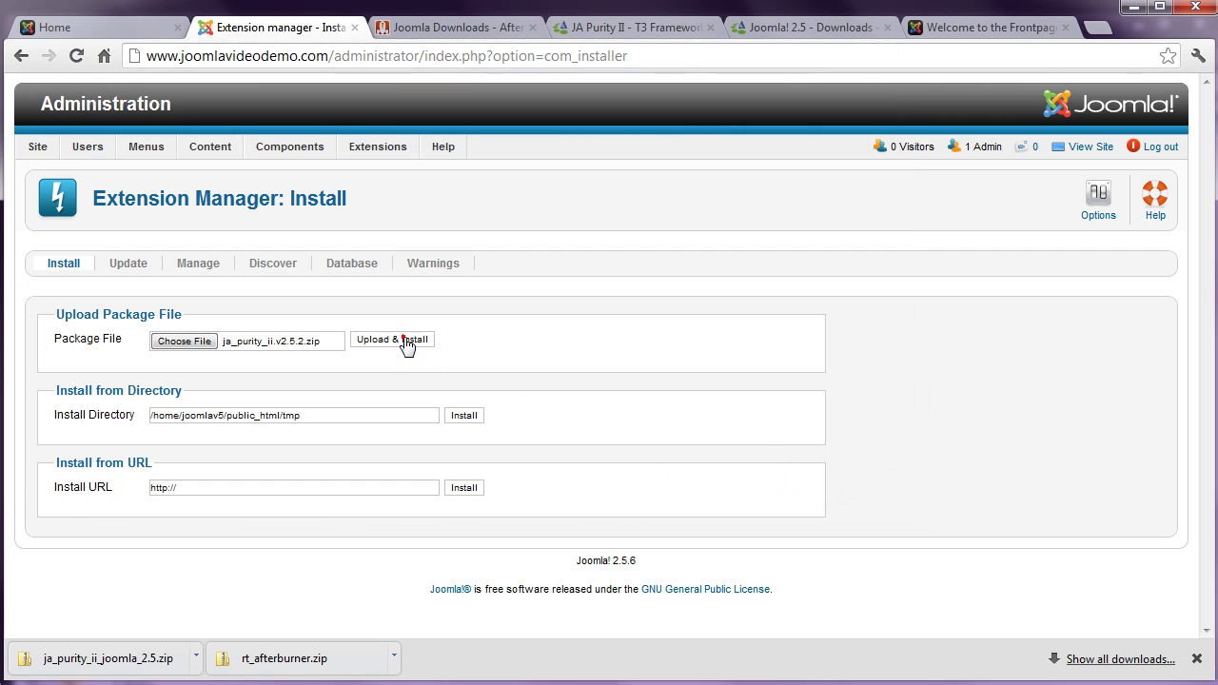
left_click(407, 343)
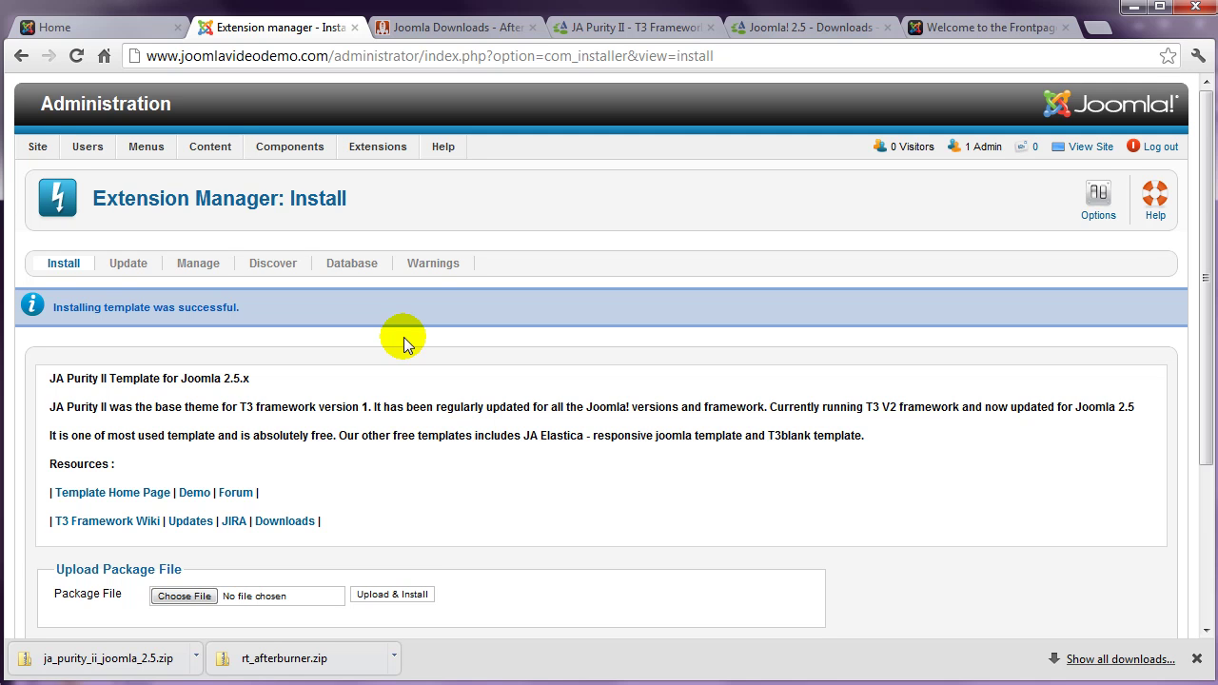
- Make ja_purity_ii - Default the default site template style, then reload the front-end Home page
mouse_move(375, 145)
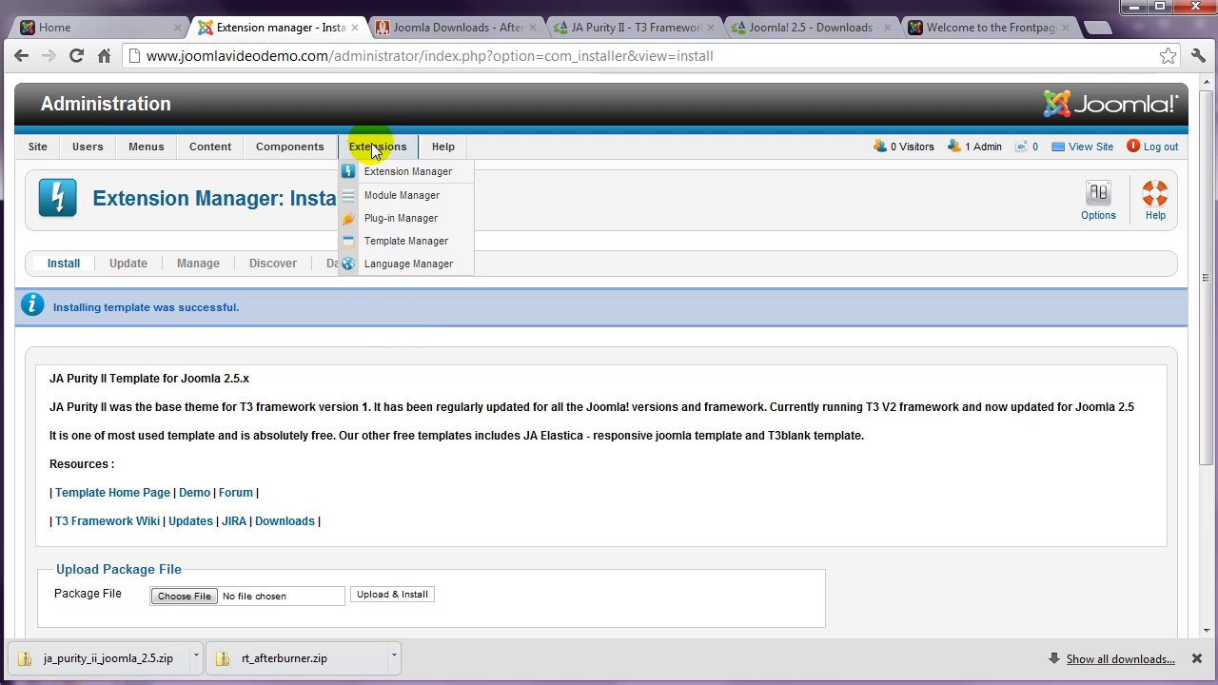
left_click(378, 243)
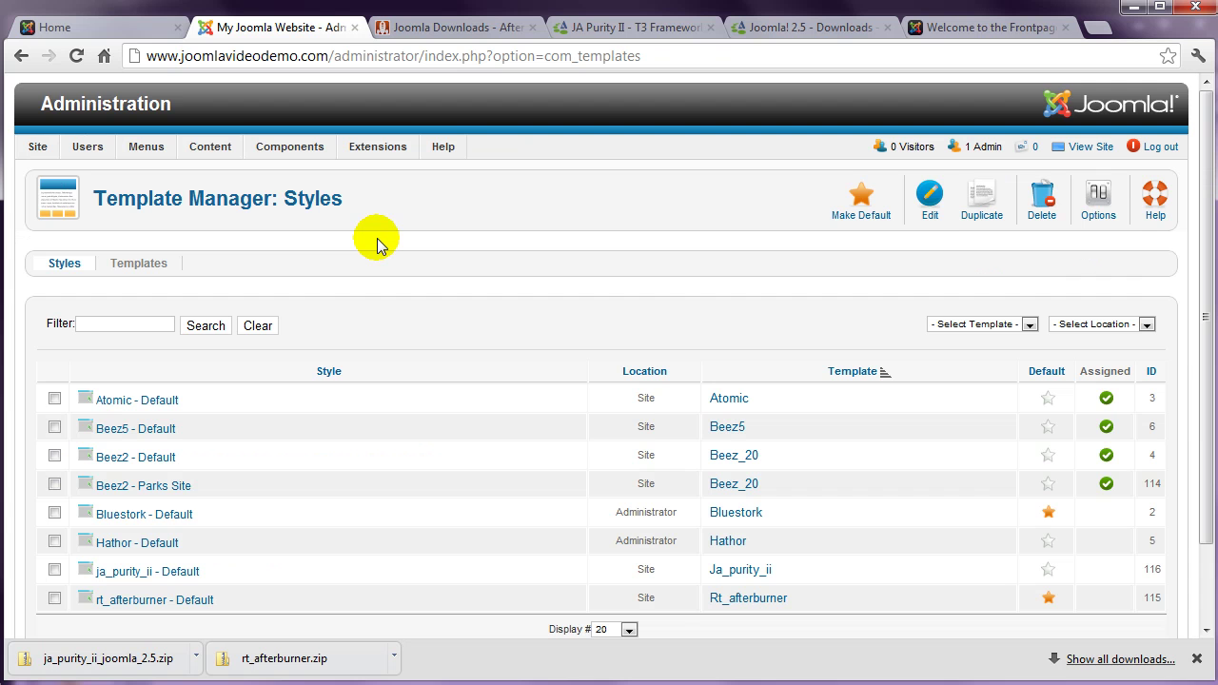
left_click(54, 570)
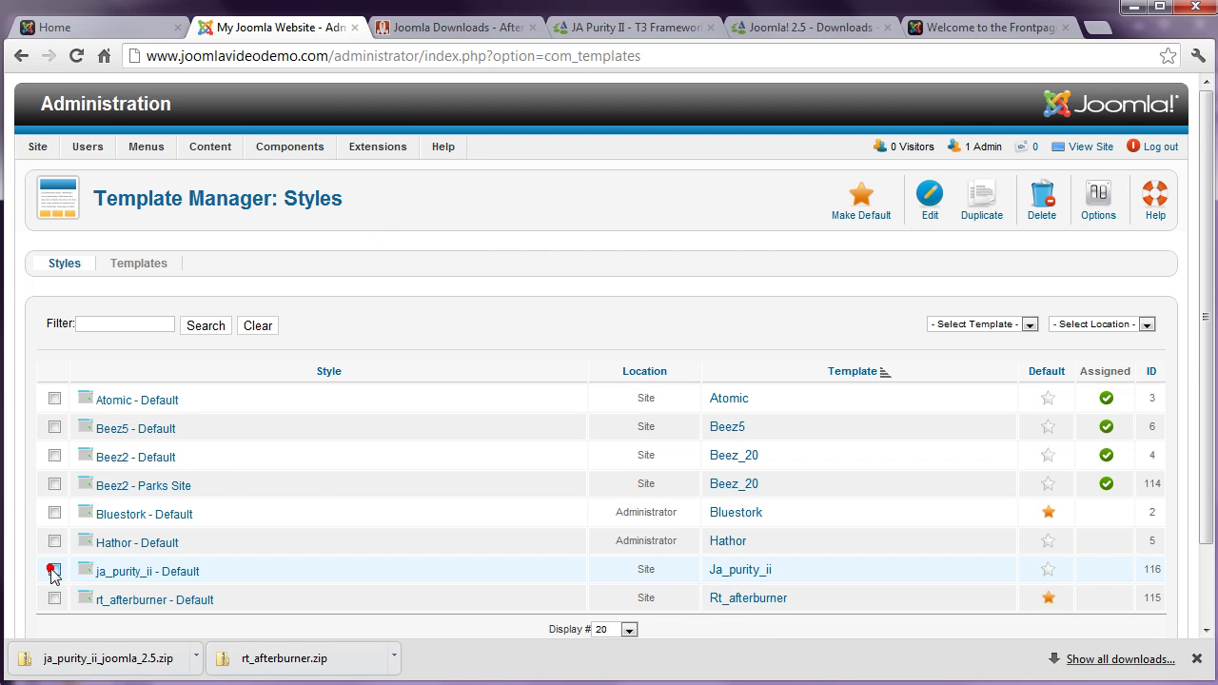
left_click(857, 197)
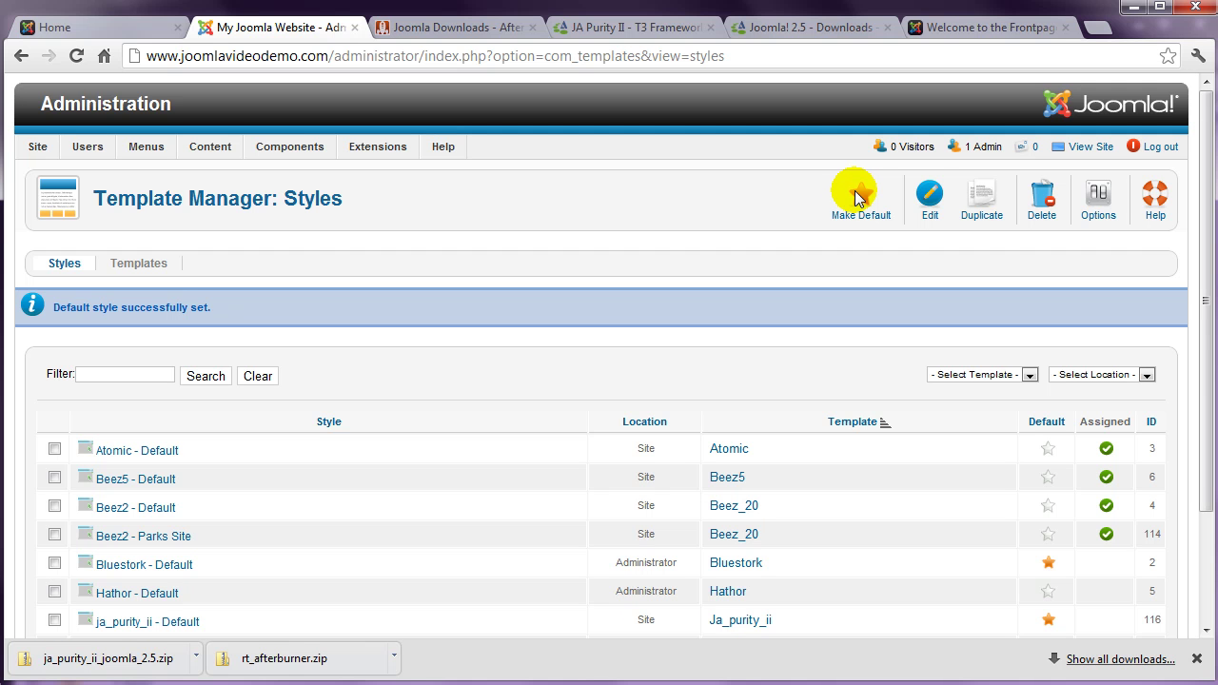
left_click(112, 31)
left_click(76, 56)
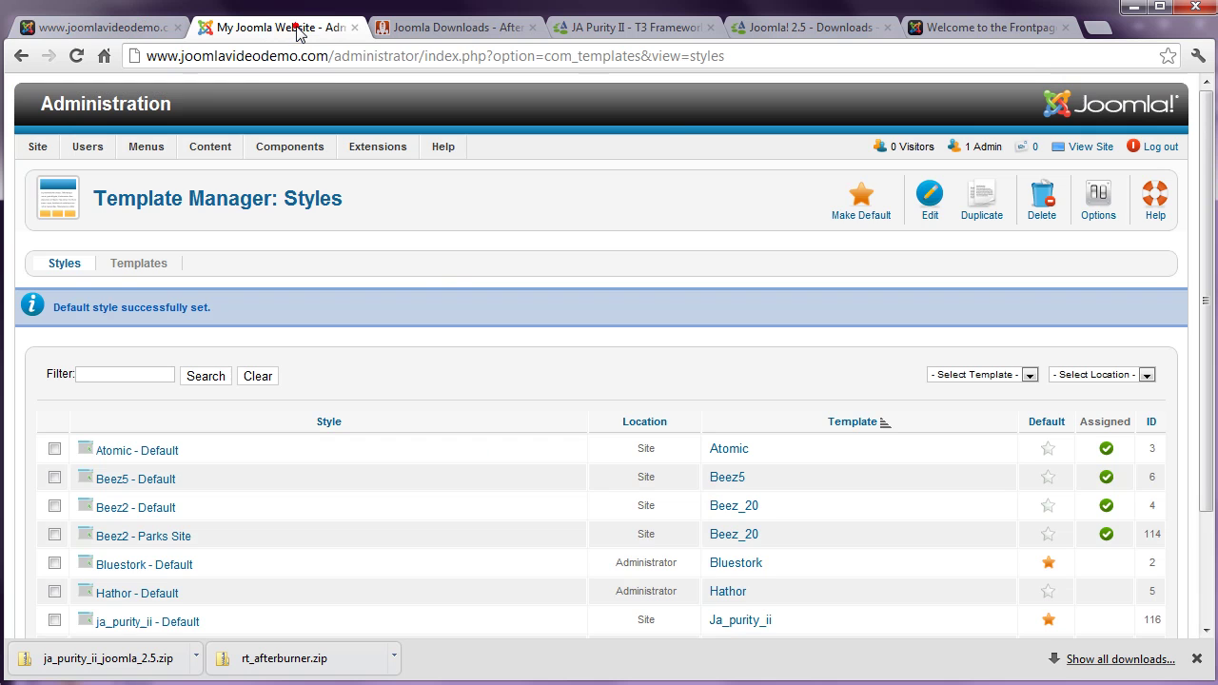
- Upload and install plg_system_jat3.v2.5.2.zip from the ja_purity_ii_joomla_2.5 plugin folder
mouse_move(374, 151)
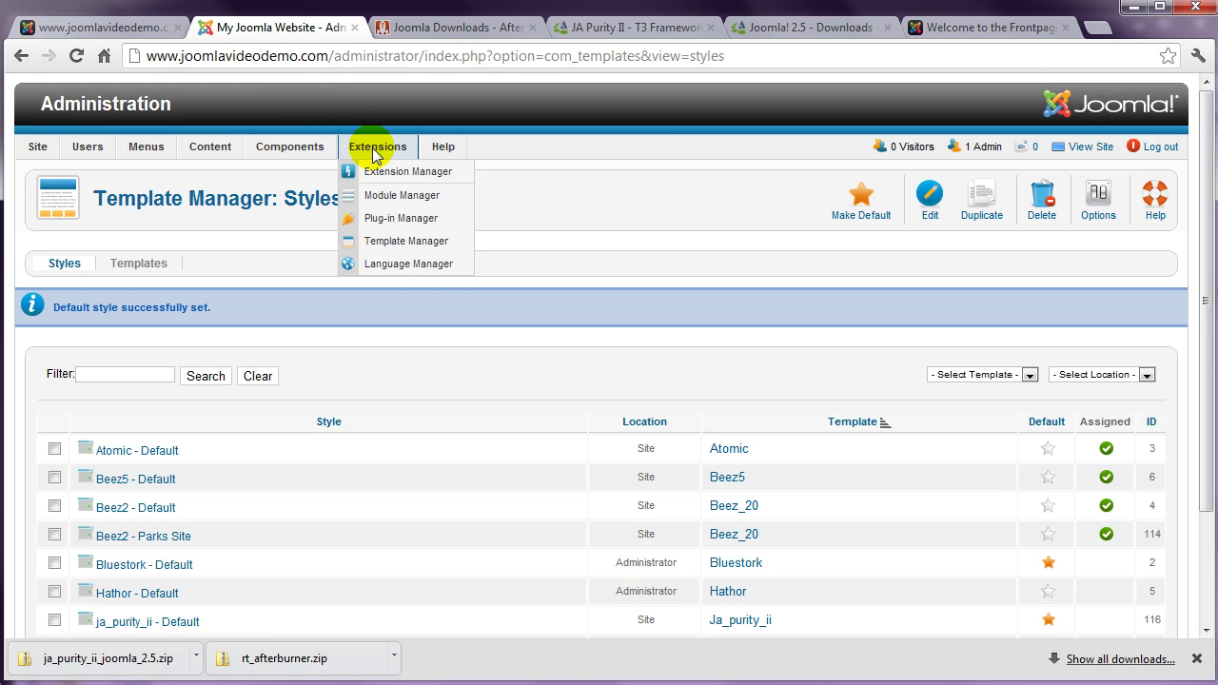
left_click(377, 172)
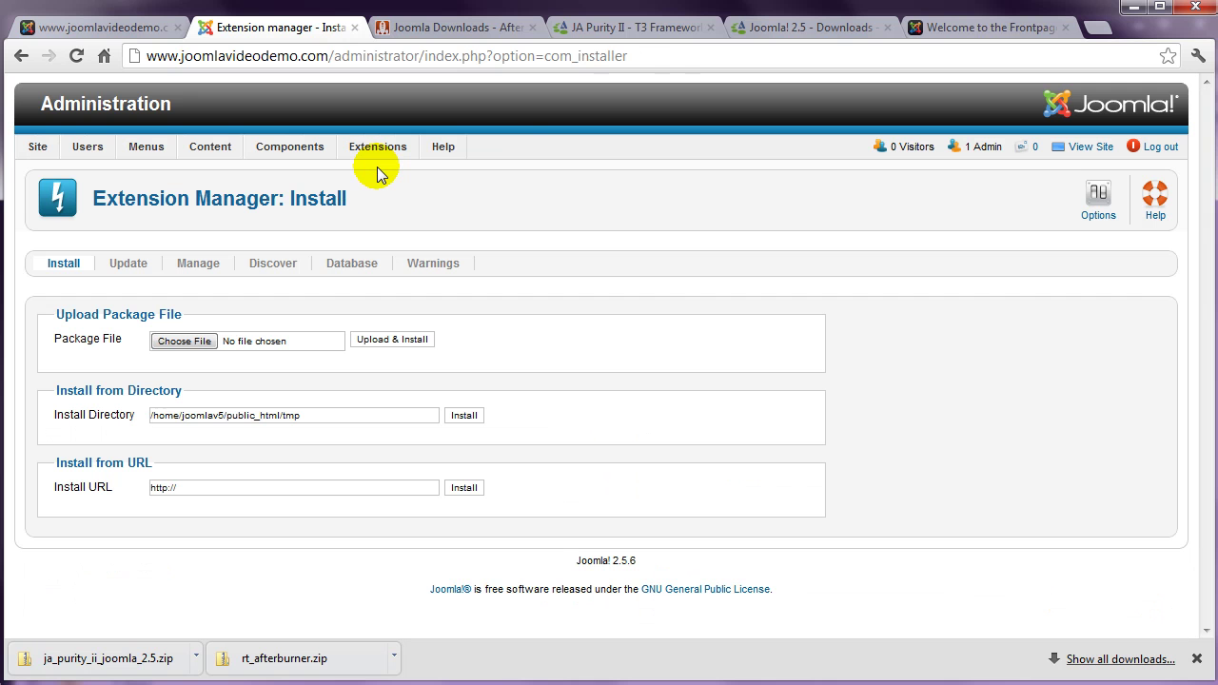
left_click(204, 343)
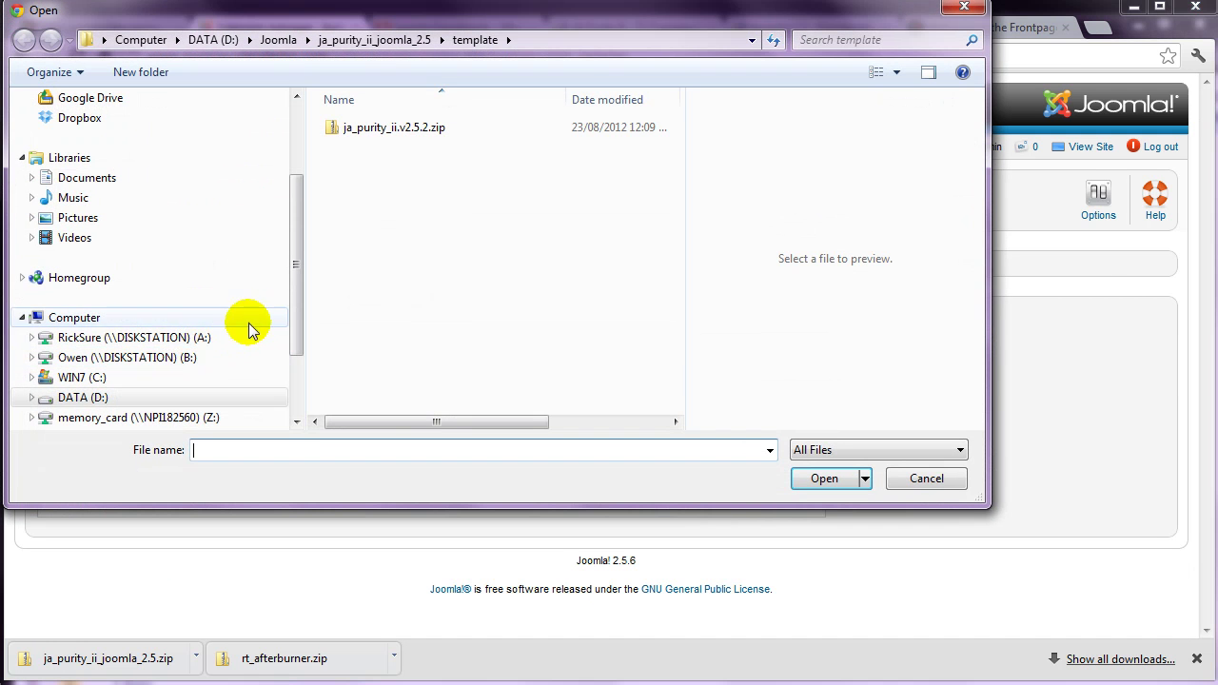
left_click(392, 41)
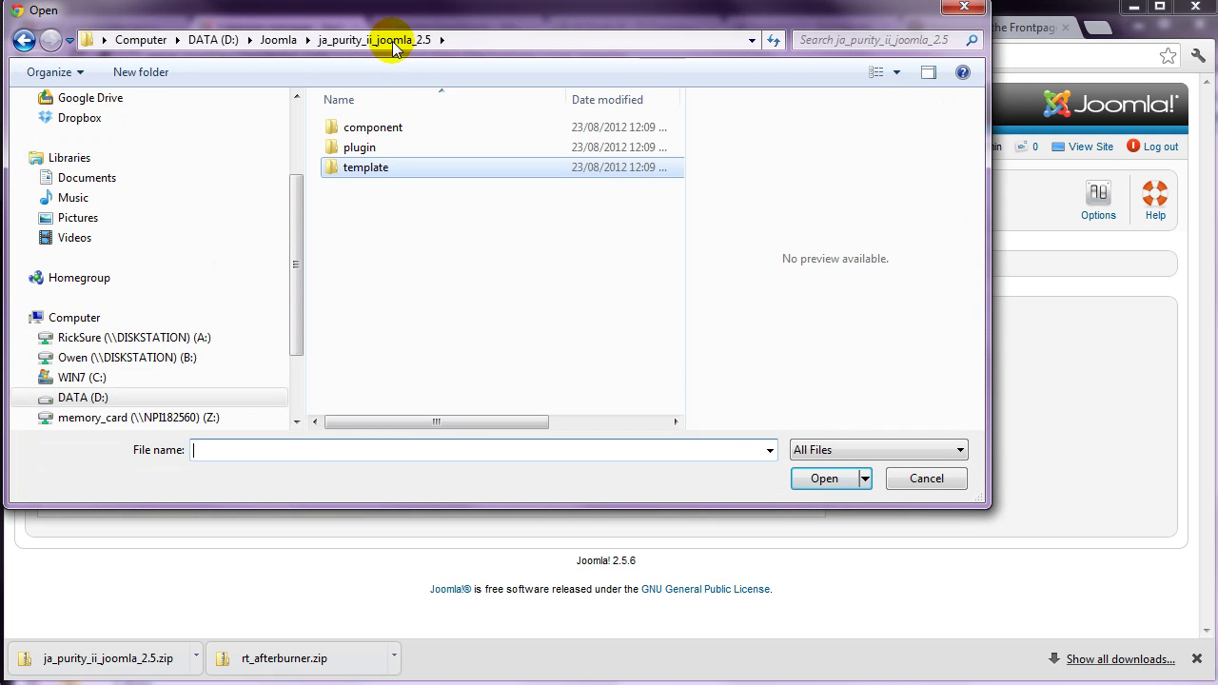
left_click(361, 150)
double_click(362, 150)
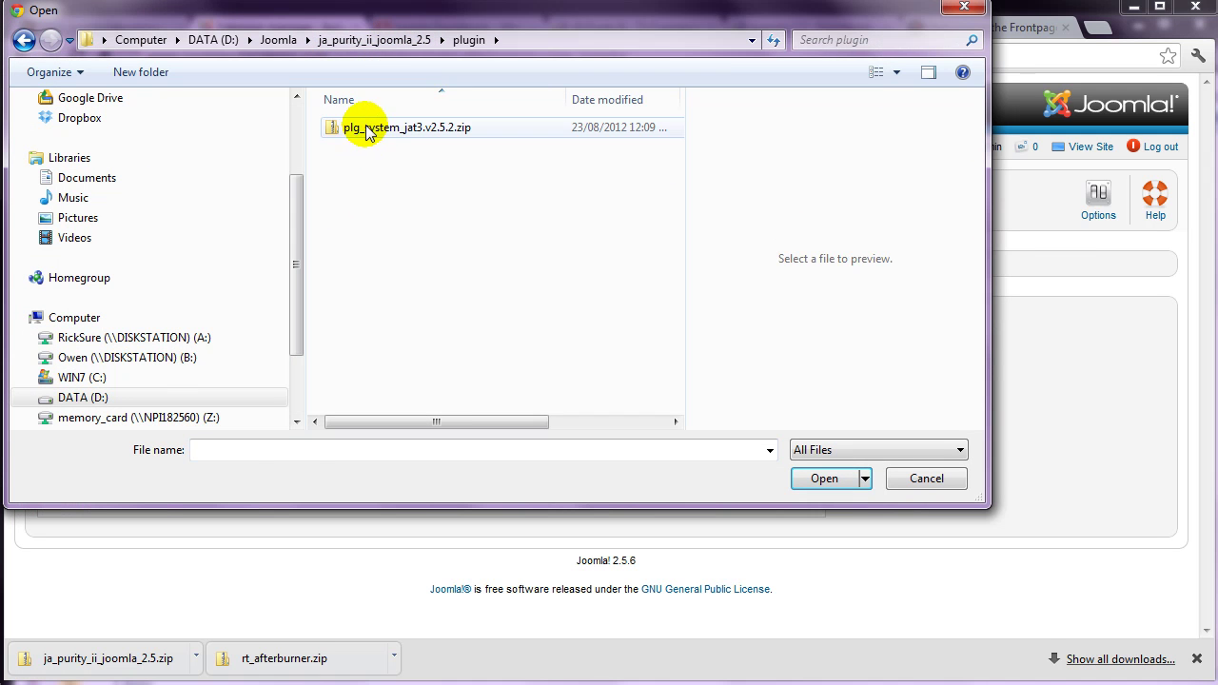
double_click(363, 126)
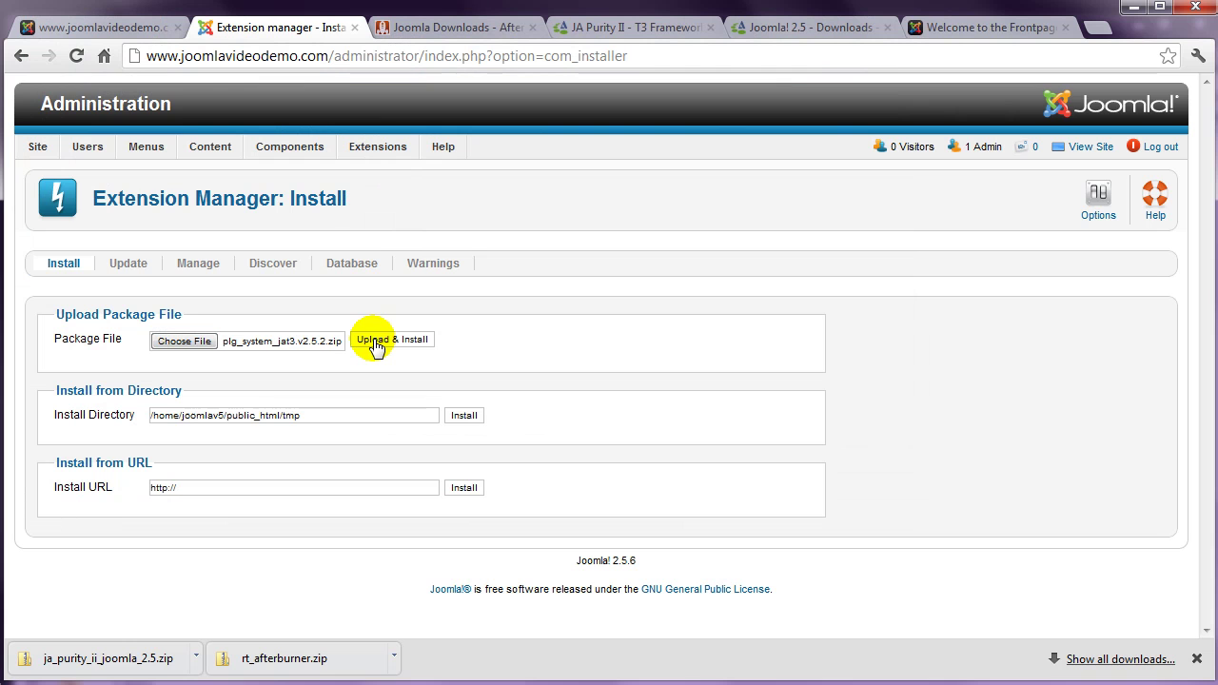
left_click(374, 343)
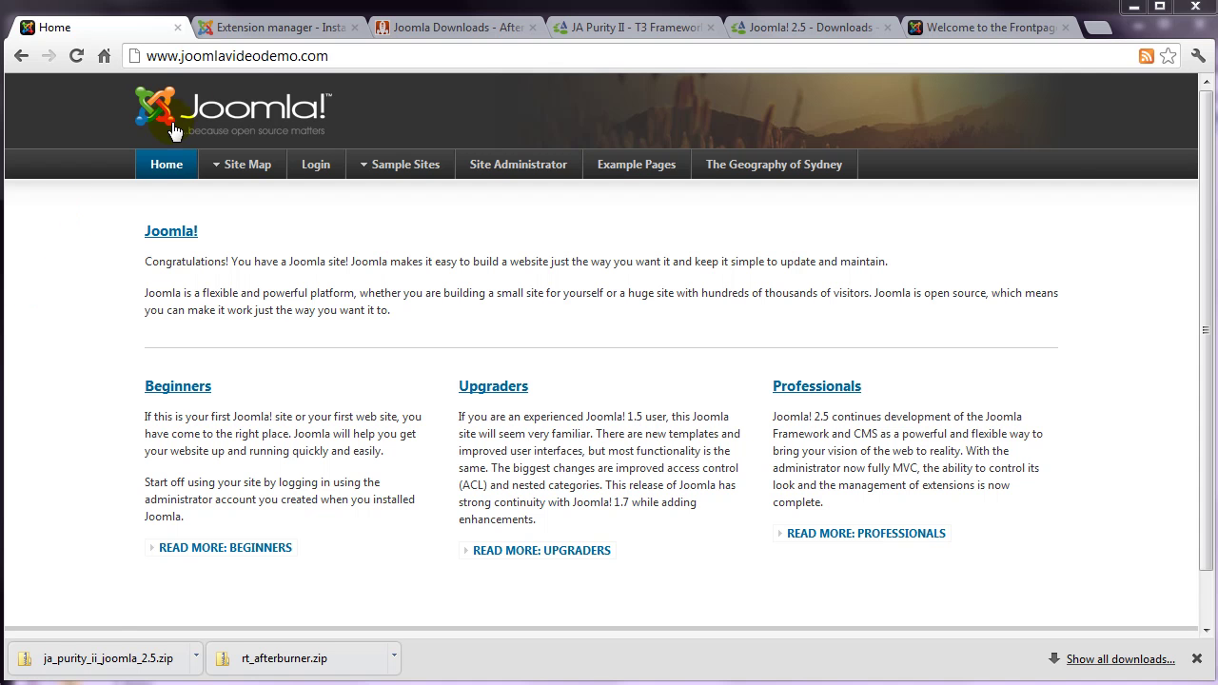
- Back in the admin tab, set Beez2 - Default as the default site style in Template Manager
left_click(267, 30)
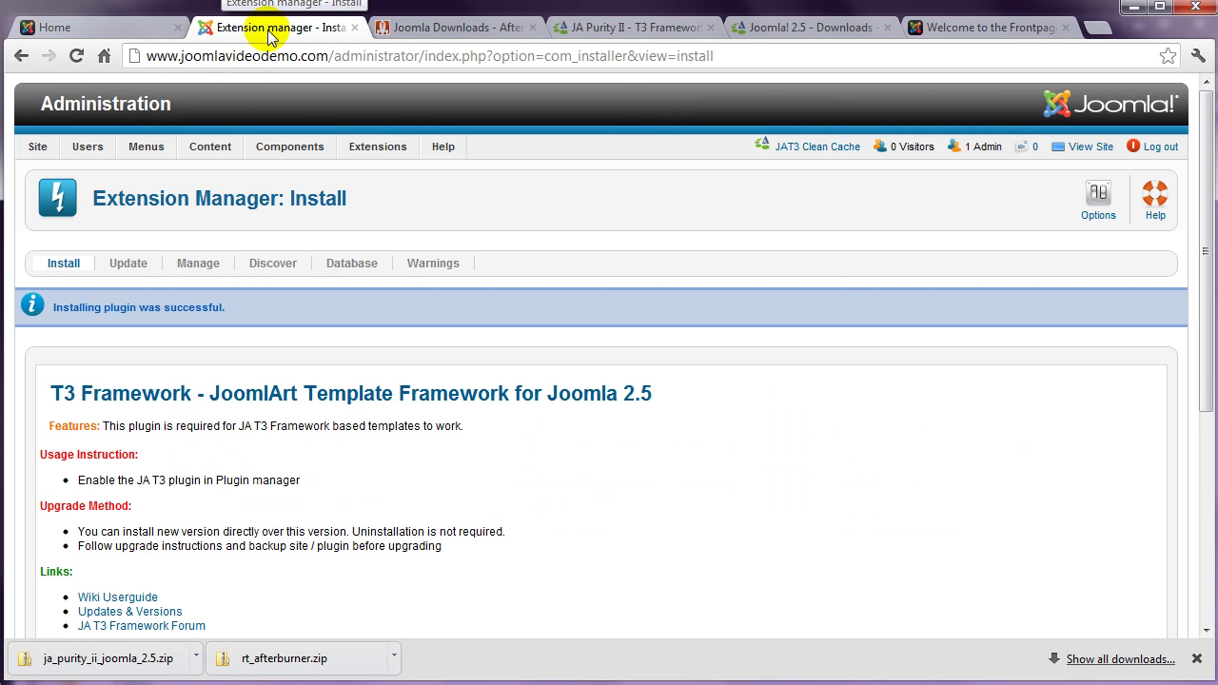
mouse_move(353, 142)
left_click(380, 243)
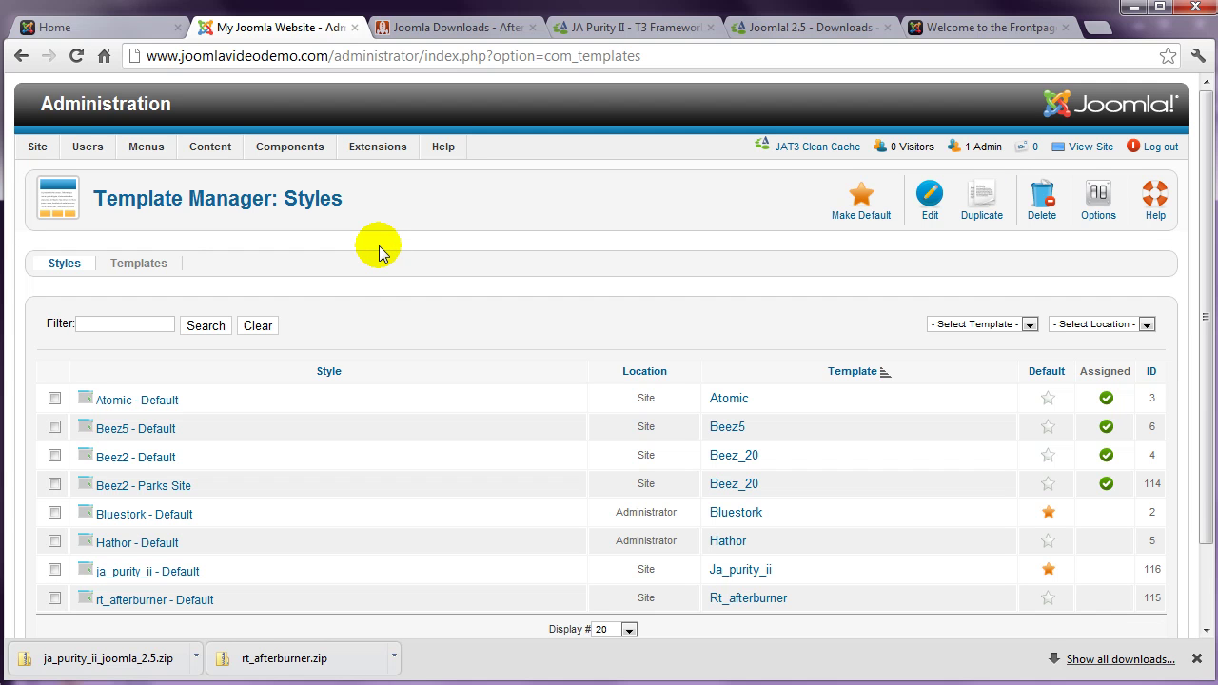
left_click(55, 455)
left_click(862, 205)
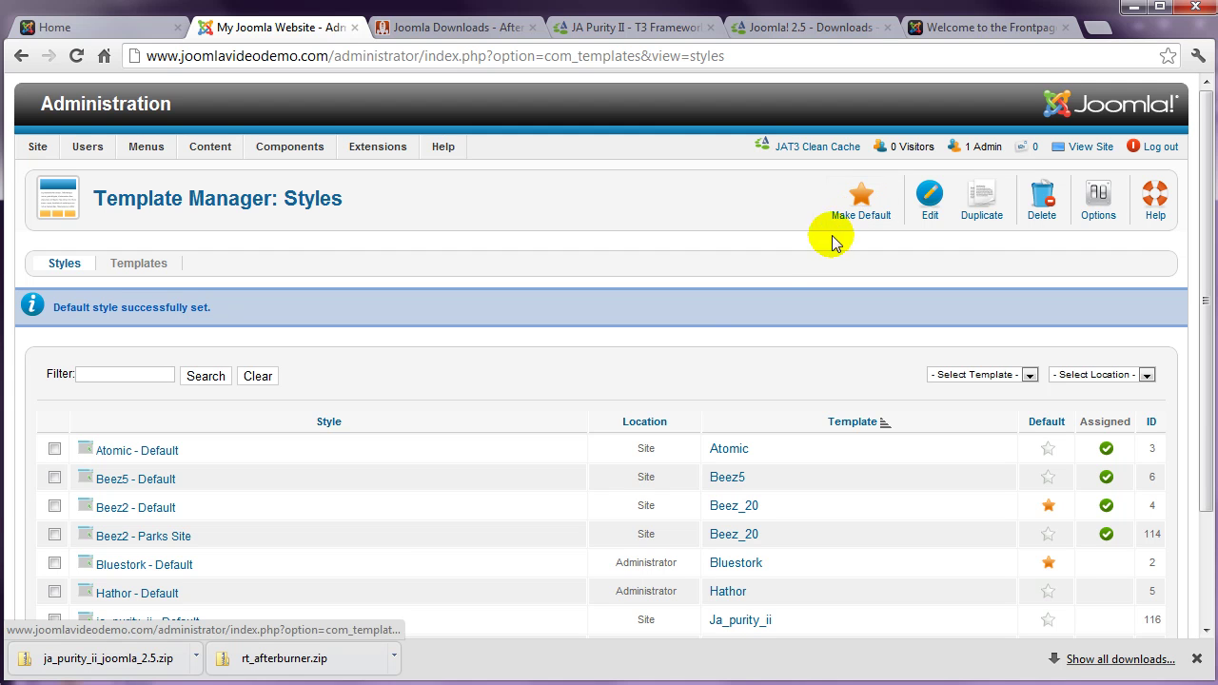
- Open the Beez2 - Default style for editing and close the logo image picker without choosing an image
left_click(138, 513)
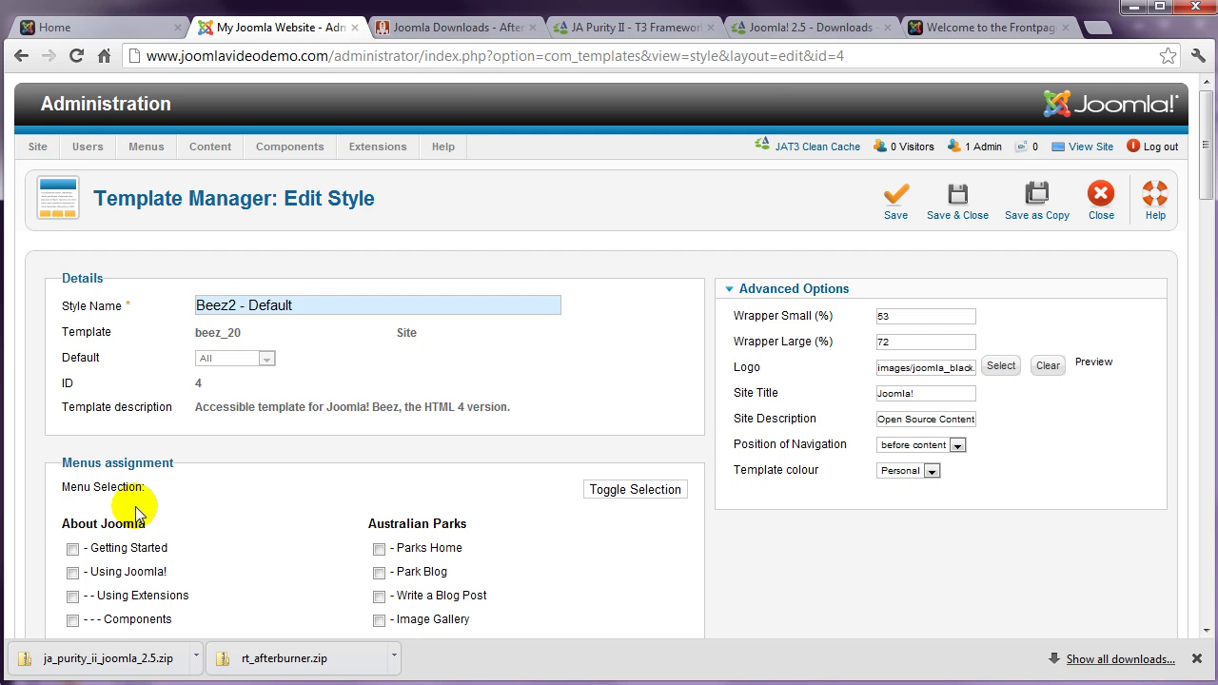
left_click(1004, 369)
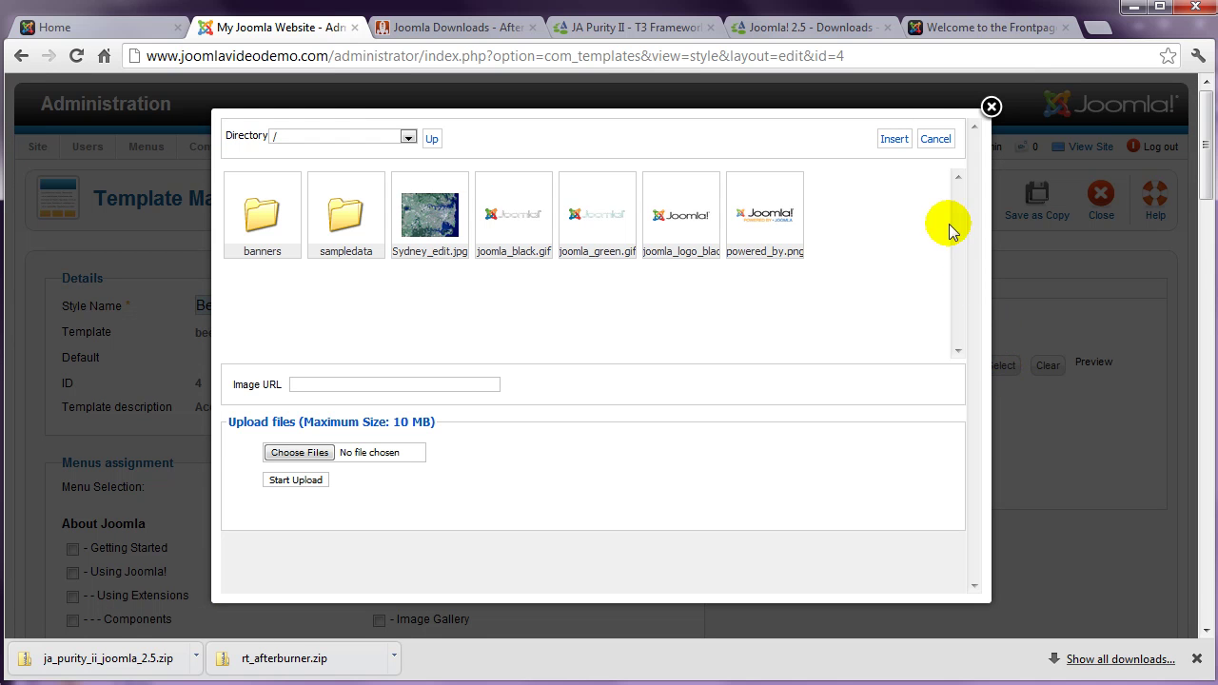
left_click(936, 140)
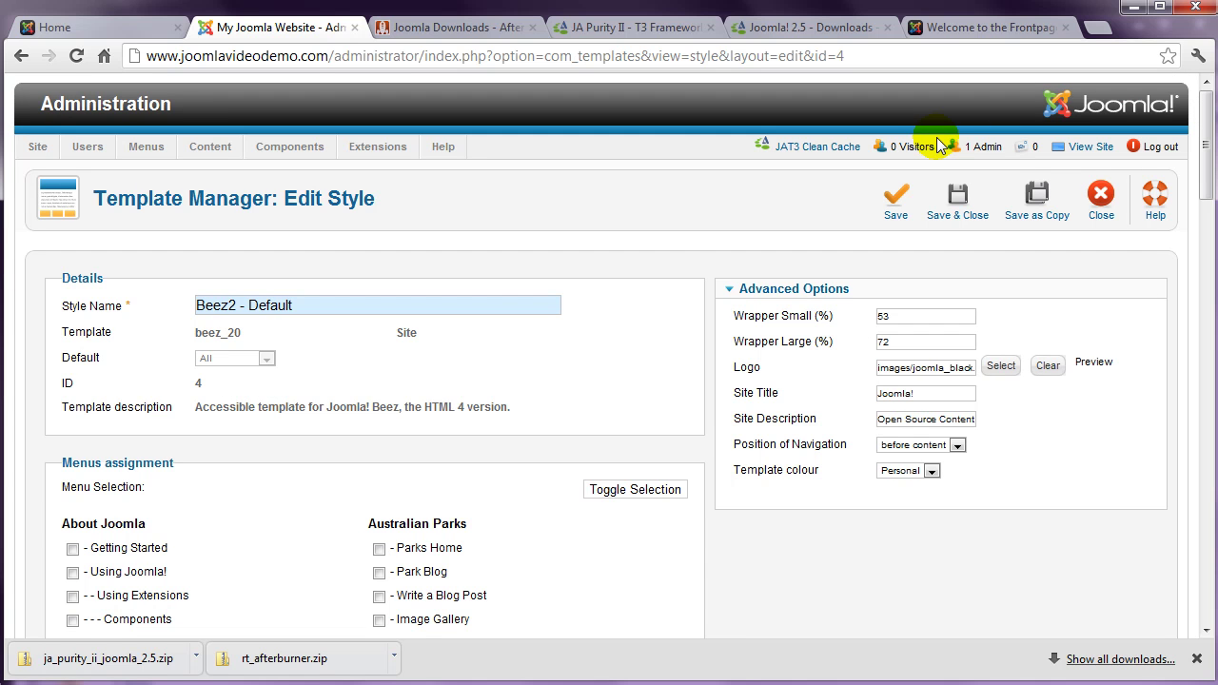
- Clear the style's logo image and set the site title to 'Acme Anvils'
left_click(1047, 368)
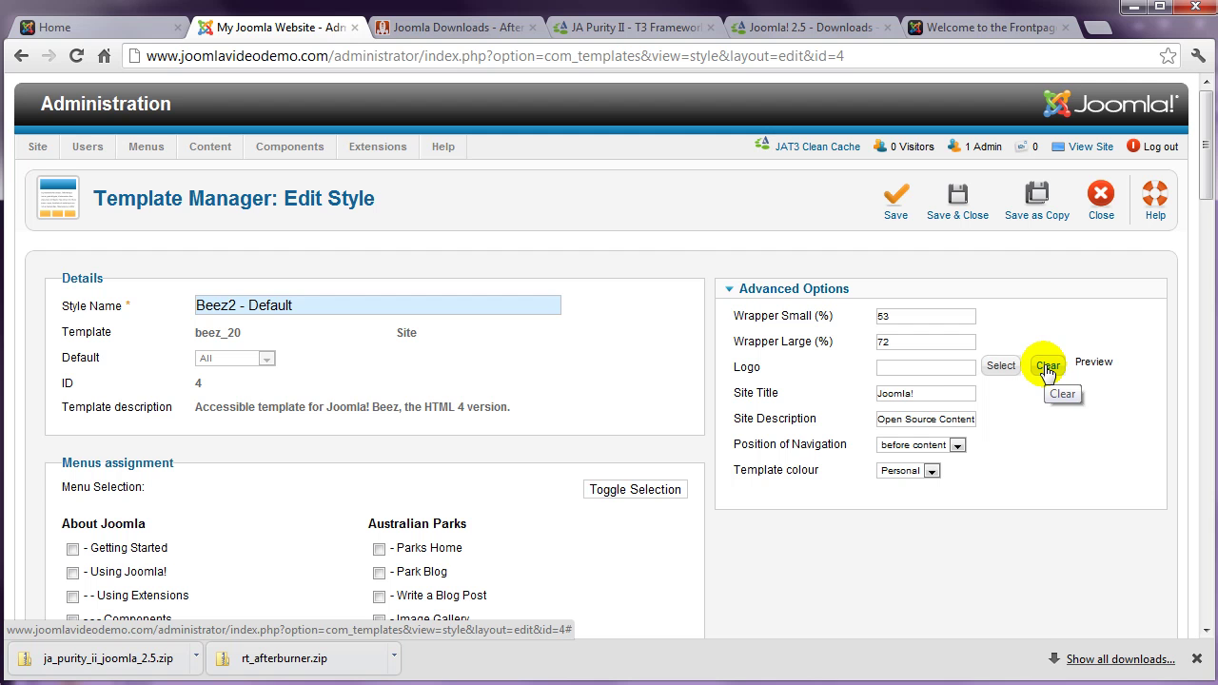
triple_click(916, 395)
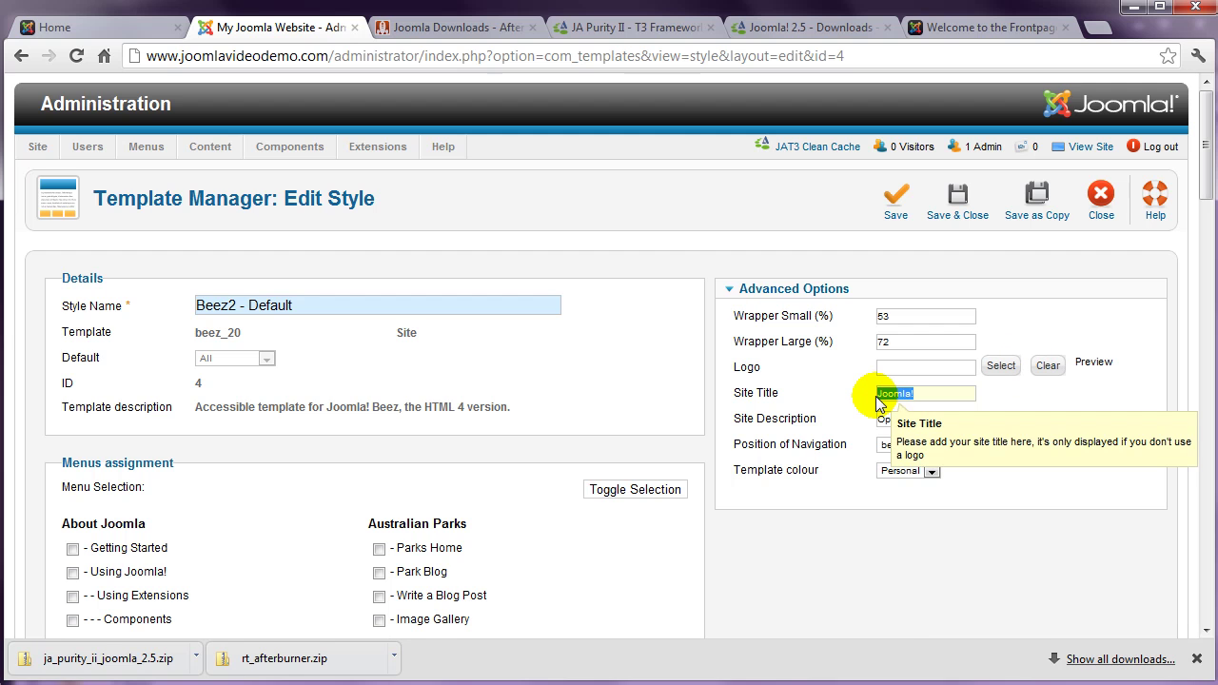
type("Acme Anvils")
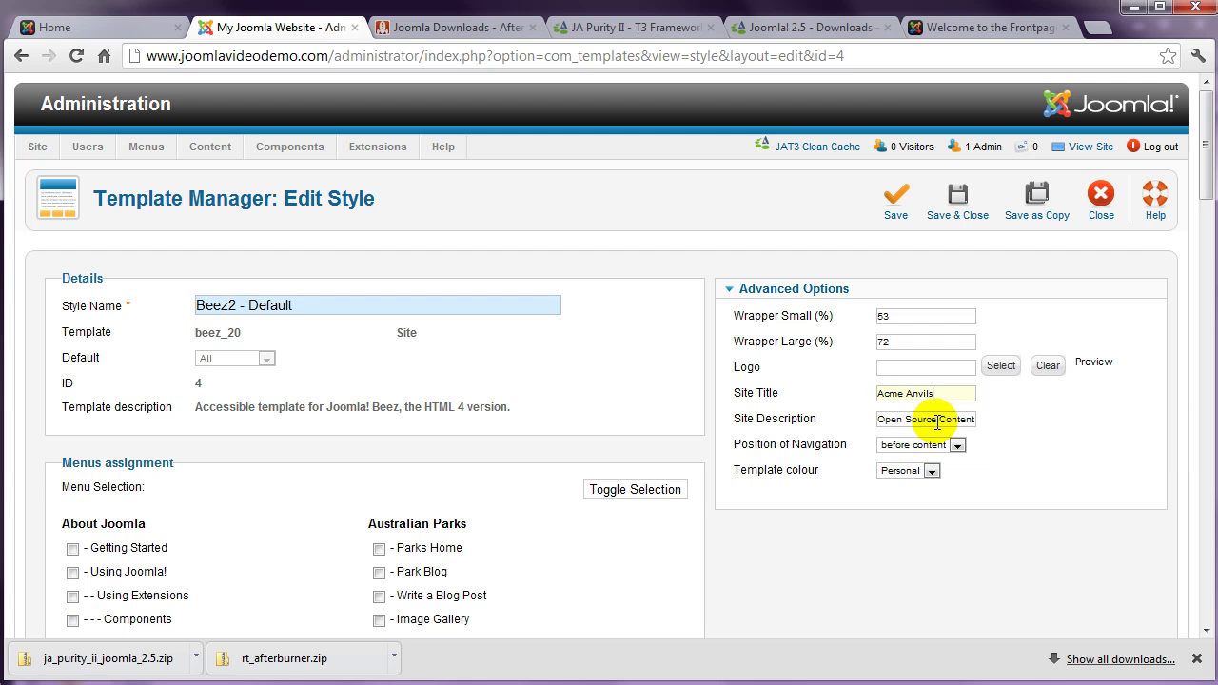
- Replace the site description with the new 'As recommended by…' tagline and save the style
triple_click(880, 419)
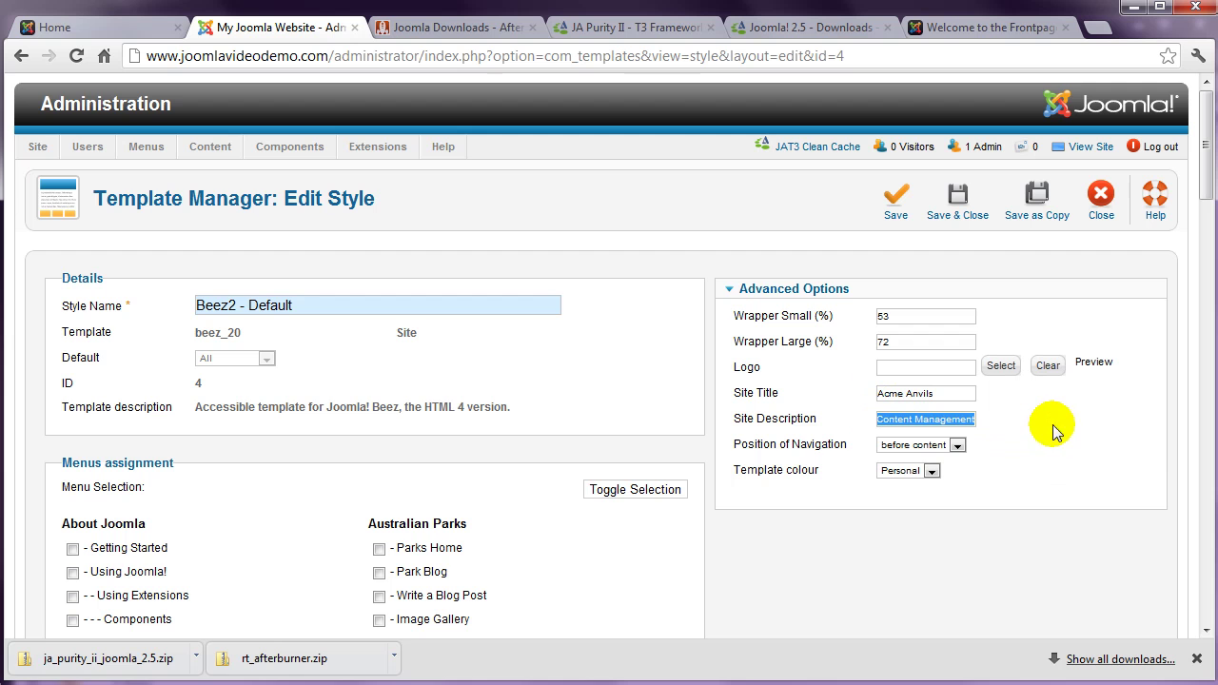
key("BackSpace")
type("As re")
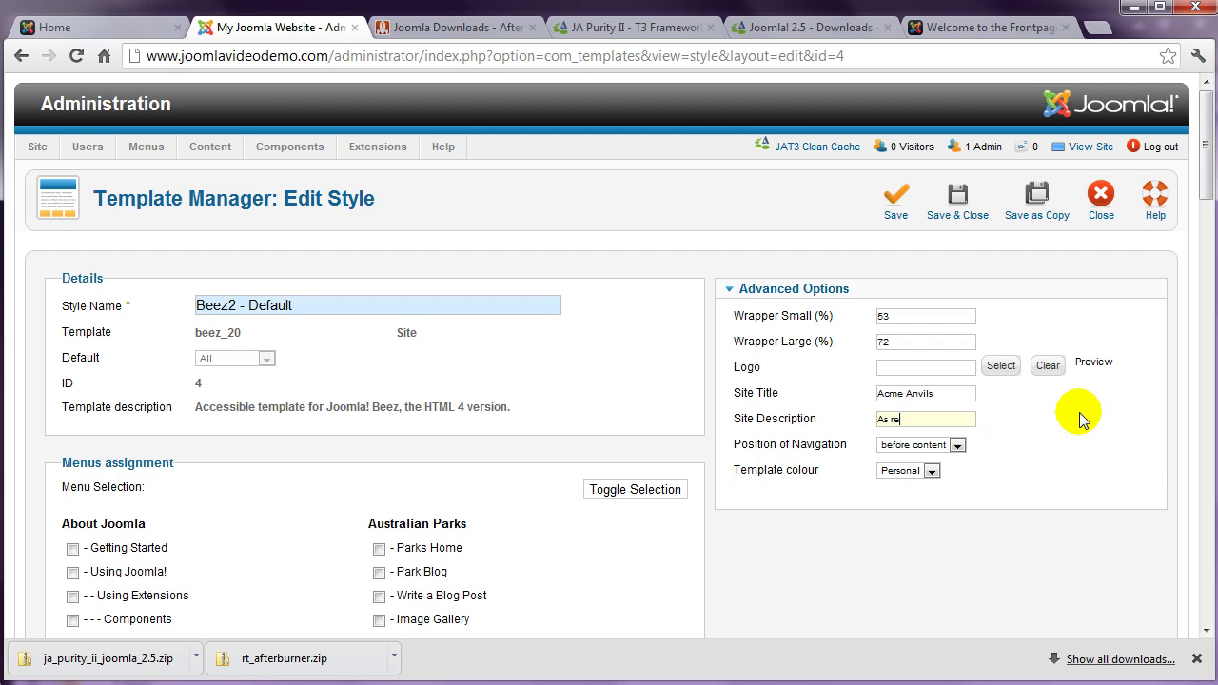
type("commended by ")
type("Wile E")
type("Wile E. ")
type("Coyote")
left_click(895, 207)
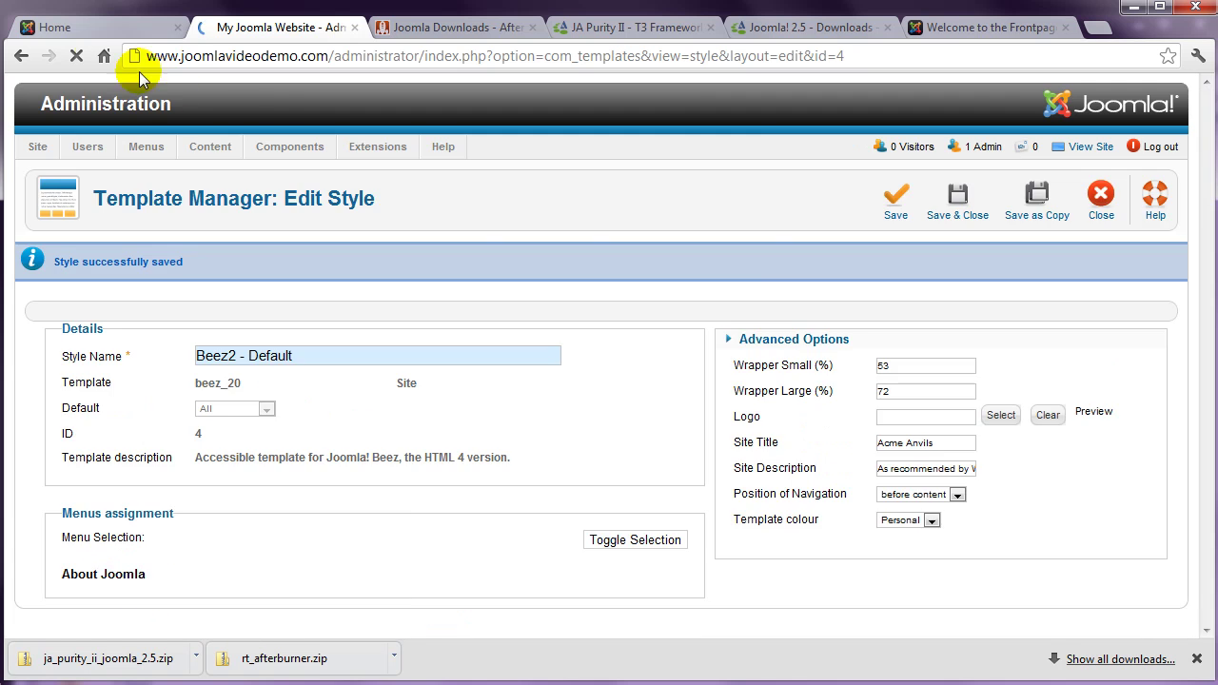
left_click(83, 27)
left_click(76, 55)
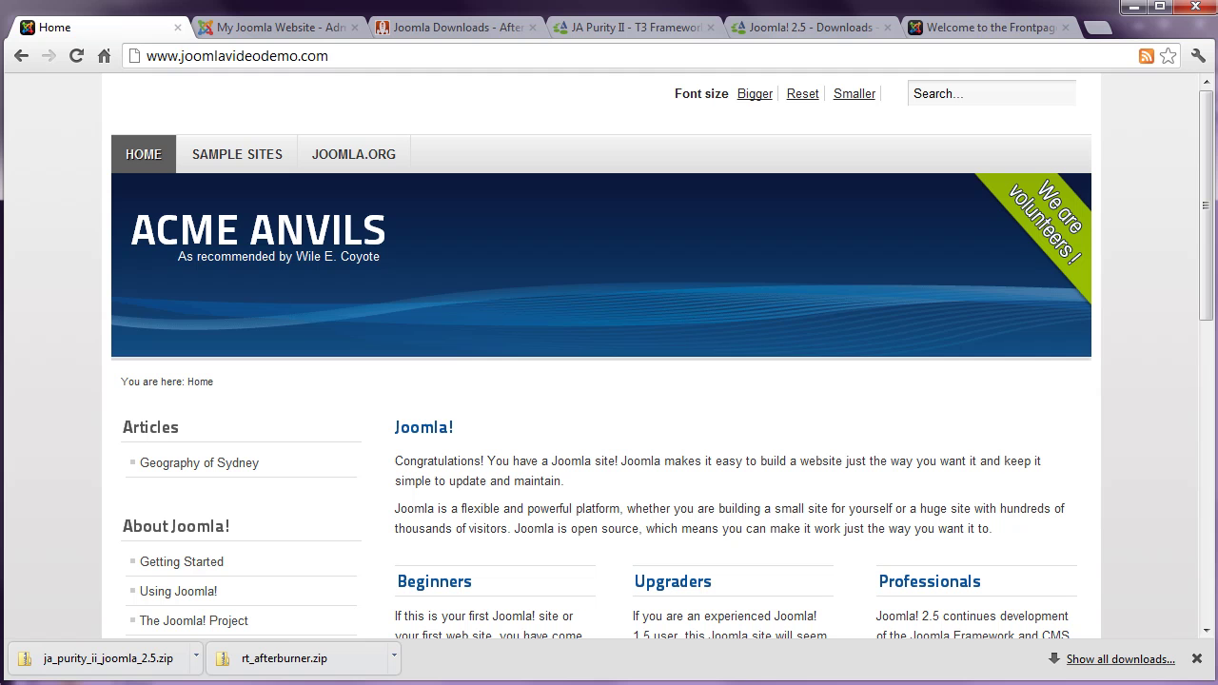
left_click(255, 31)
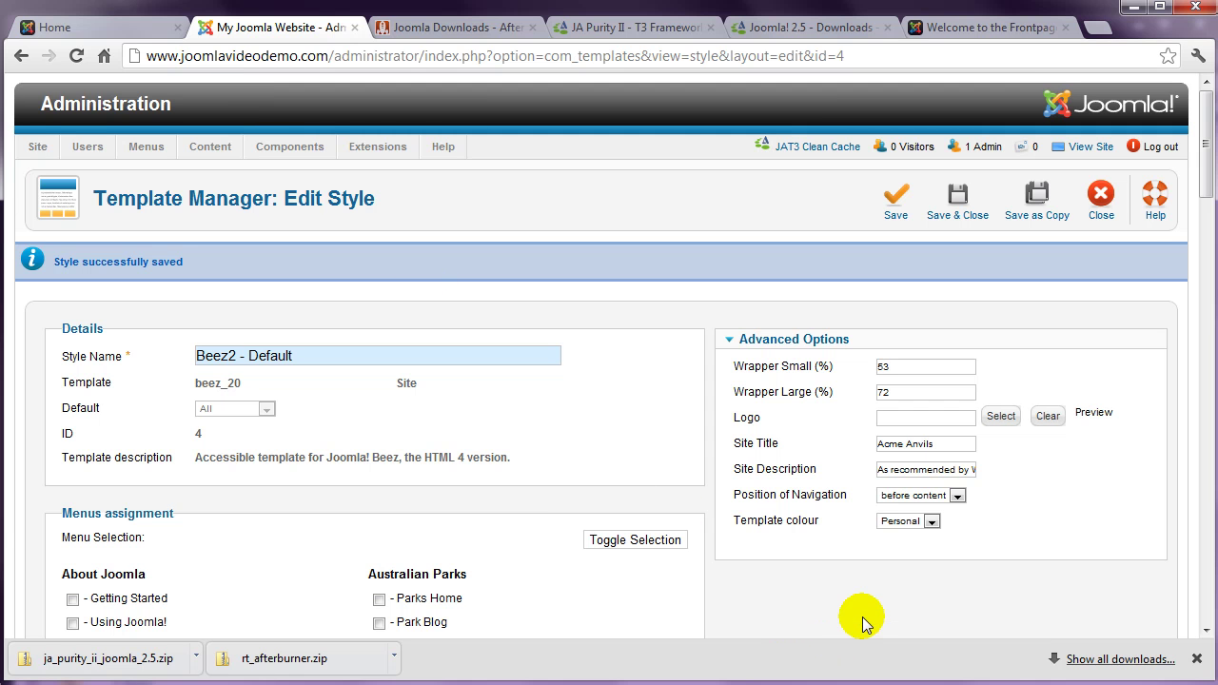
- Put navigation after content, choose the Nature colour, save and close, then reload the front page
left_click(942, 495)
left_click(938, 510)
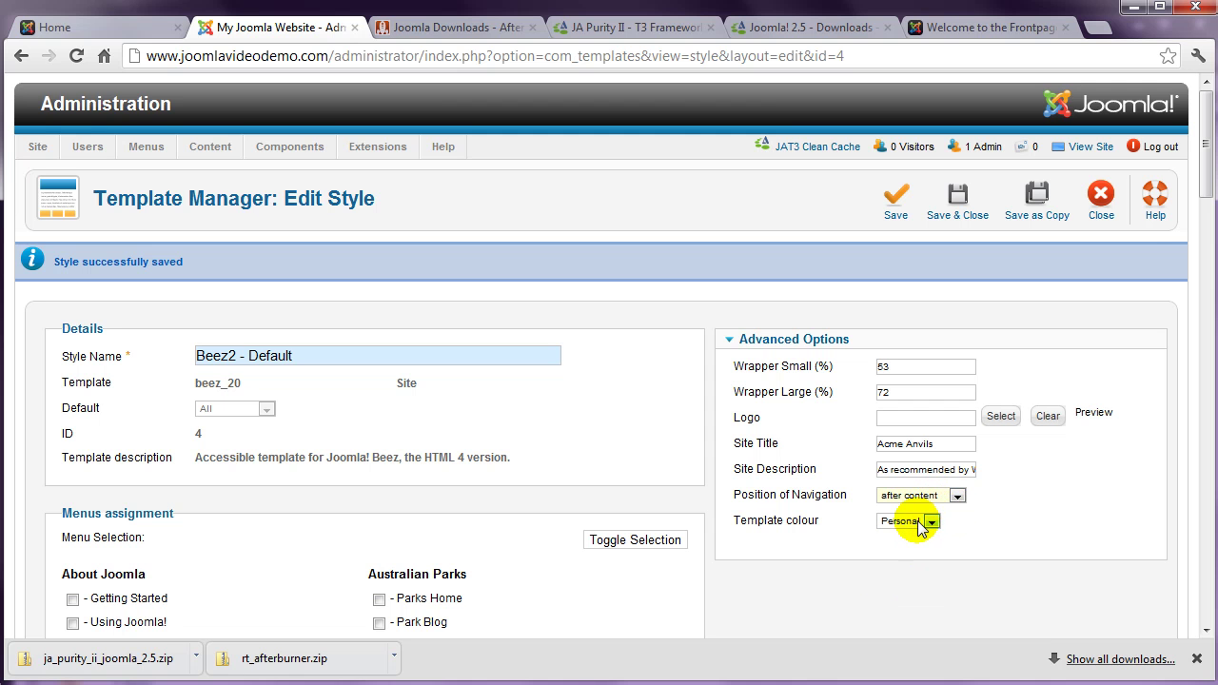
left_click(926, 524)
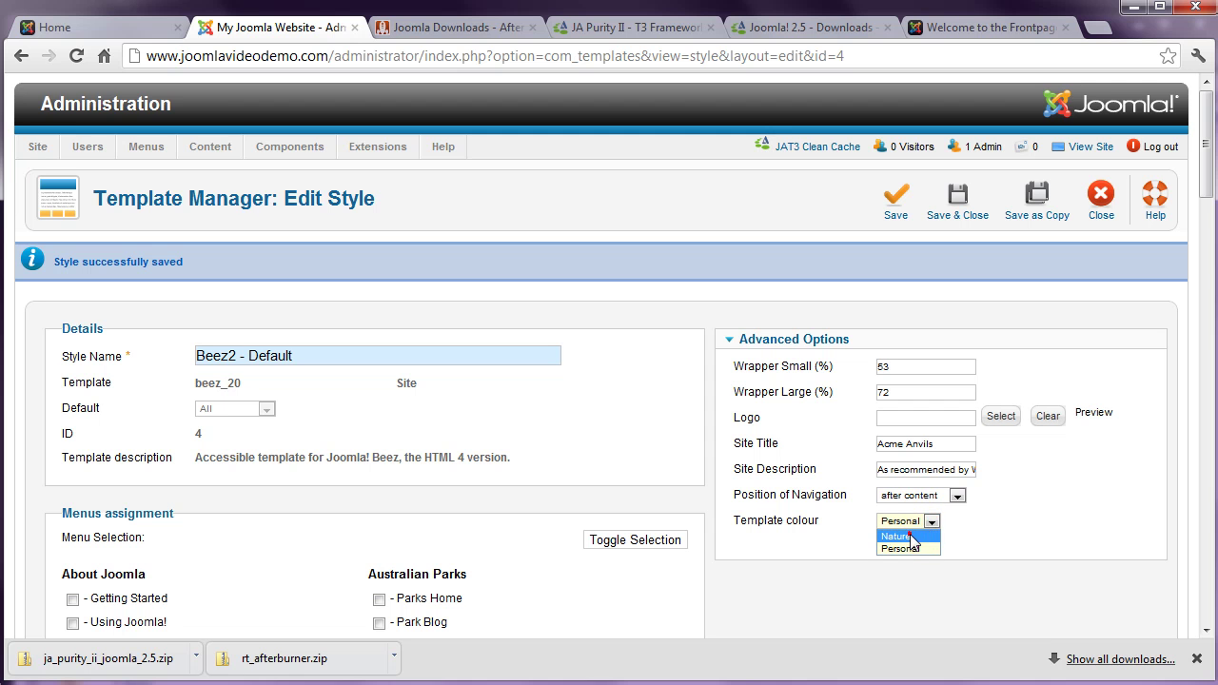
left_click(909, 537)
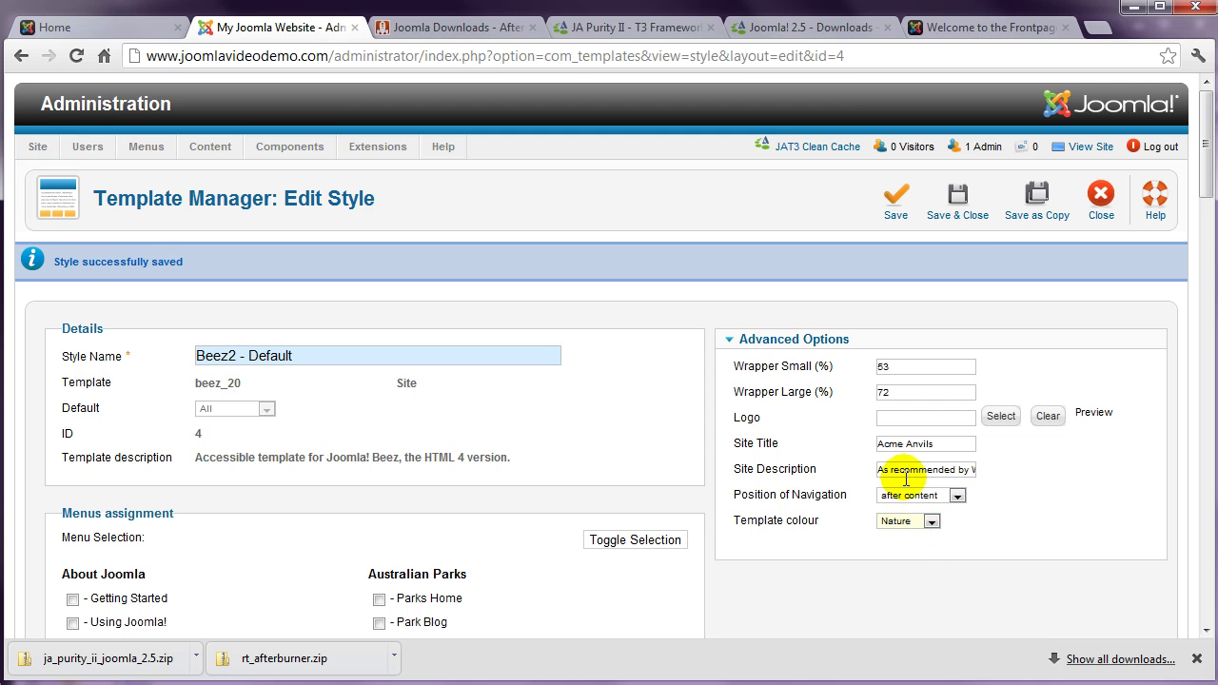
left_click(957, 204)
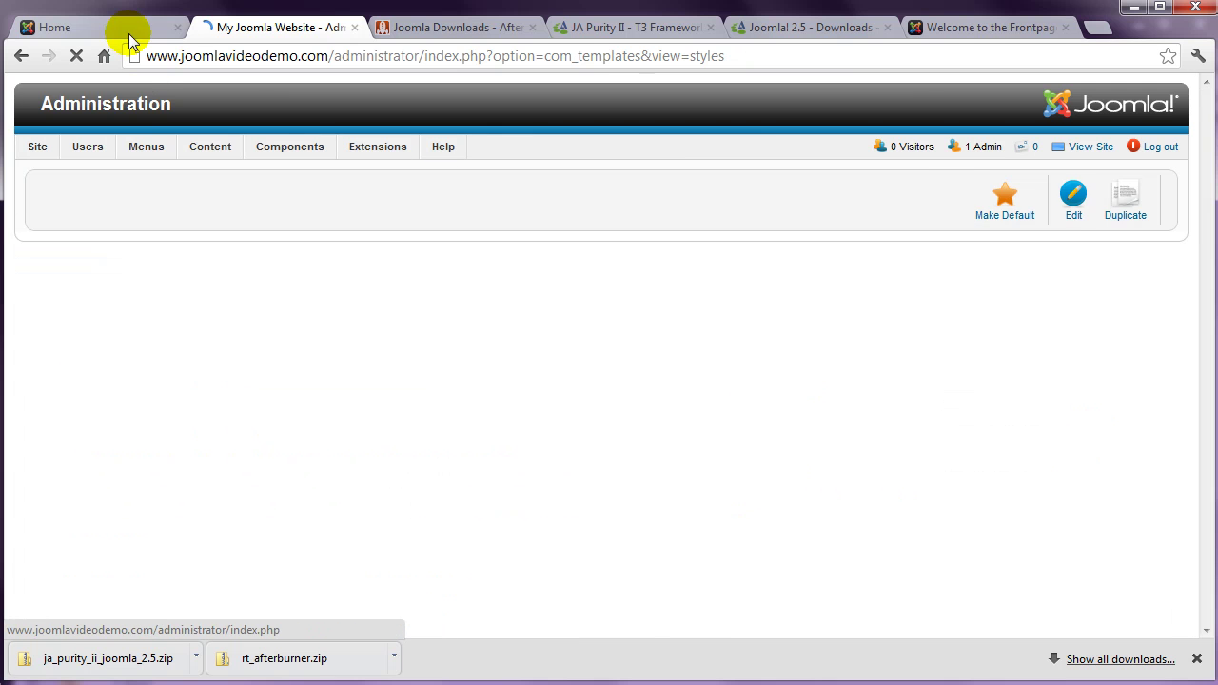
left_click(128, 33)
left_click(77, 56)
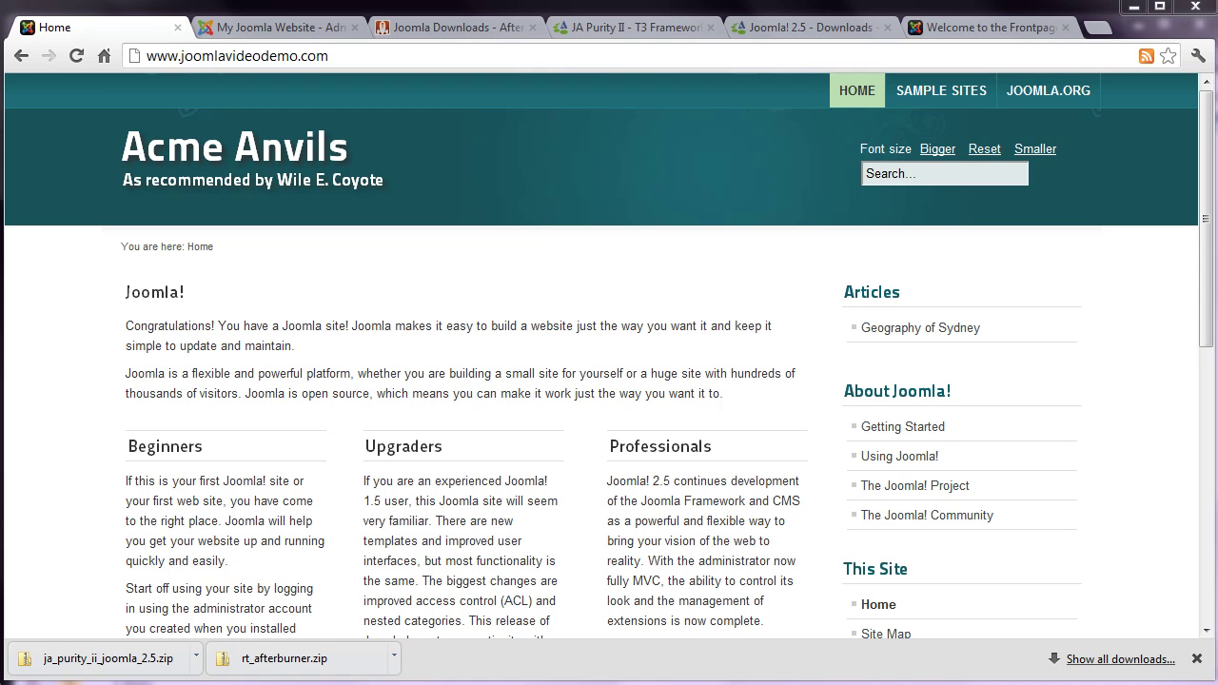
- View the JoomlArt JA Purity II demo page with its module positions labelled
left_click(985, 27)
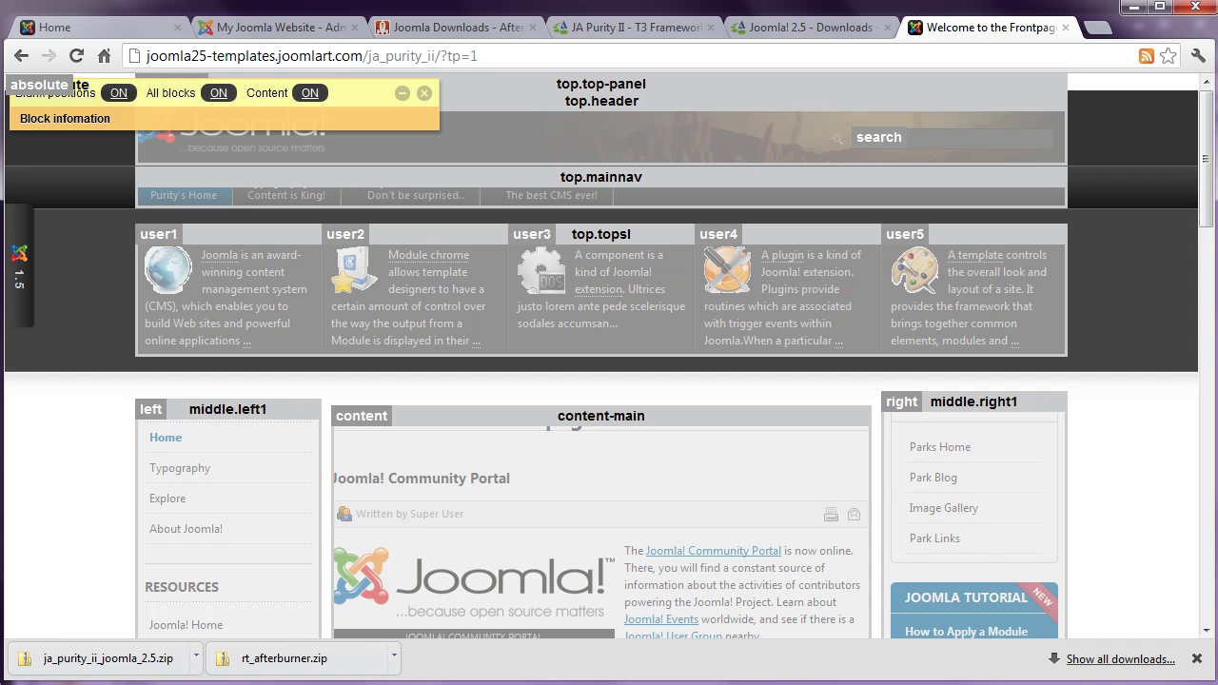
- Enable Preview Module Positions in the Template Manager Options, save, and return to the front page
left_click(270, 28)
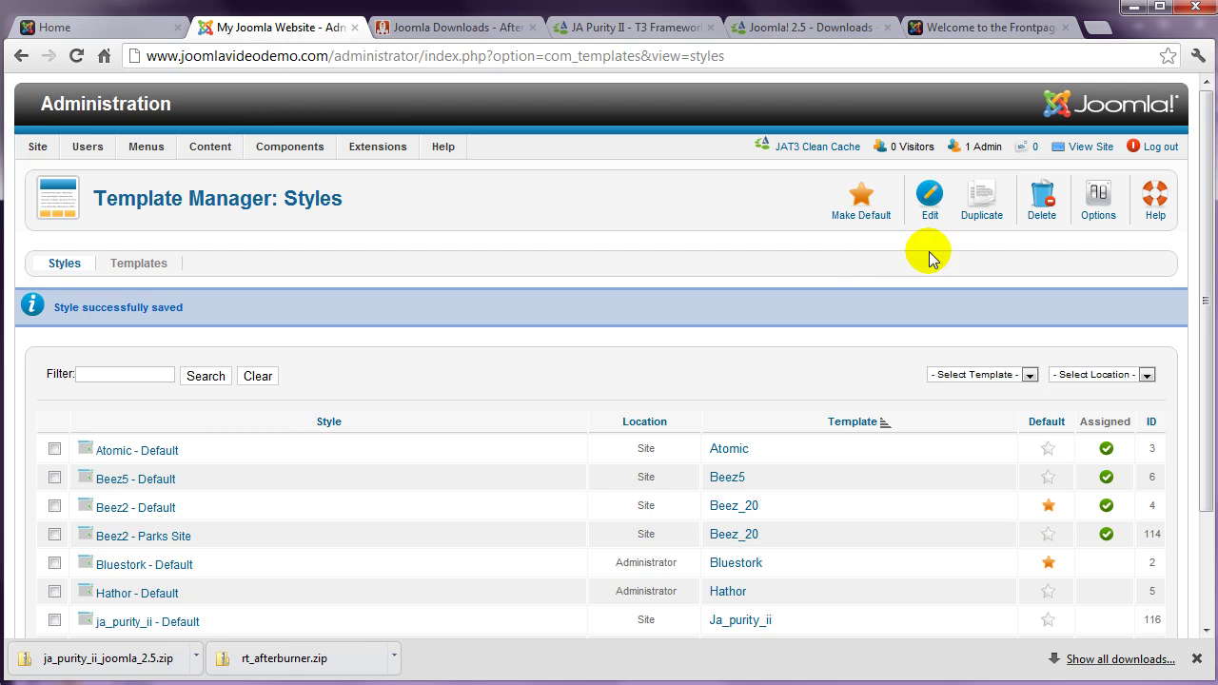
left_click(1095, 202)
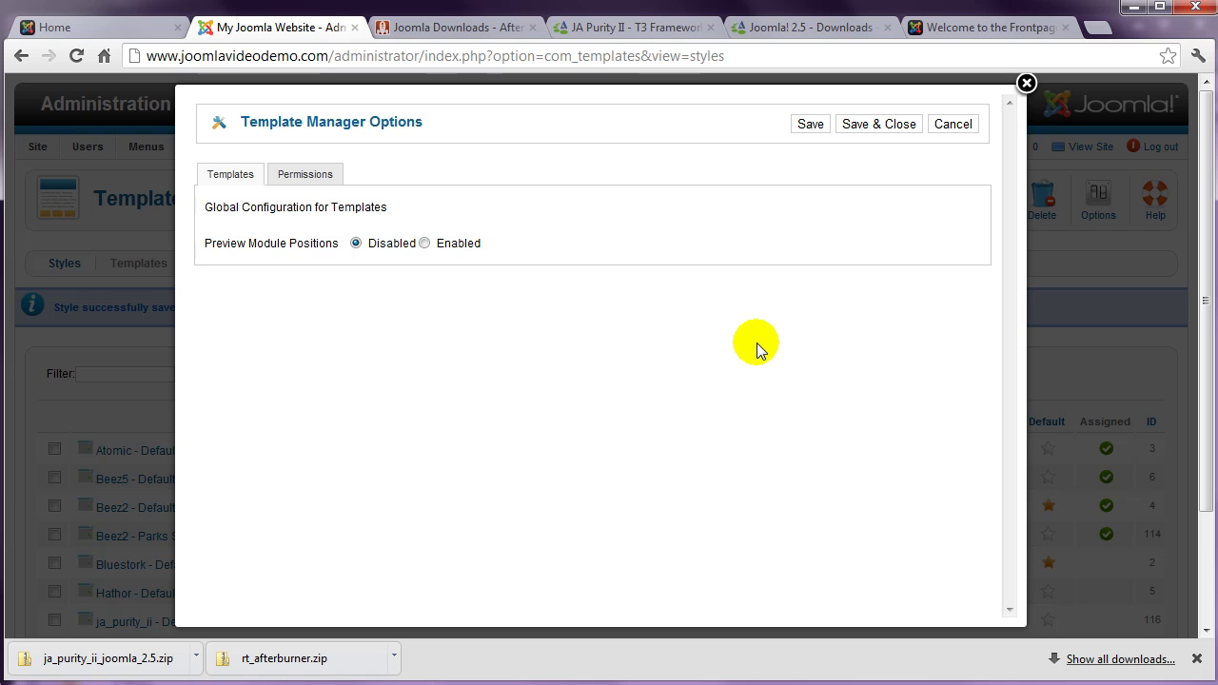
left_click(425, 244)
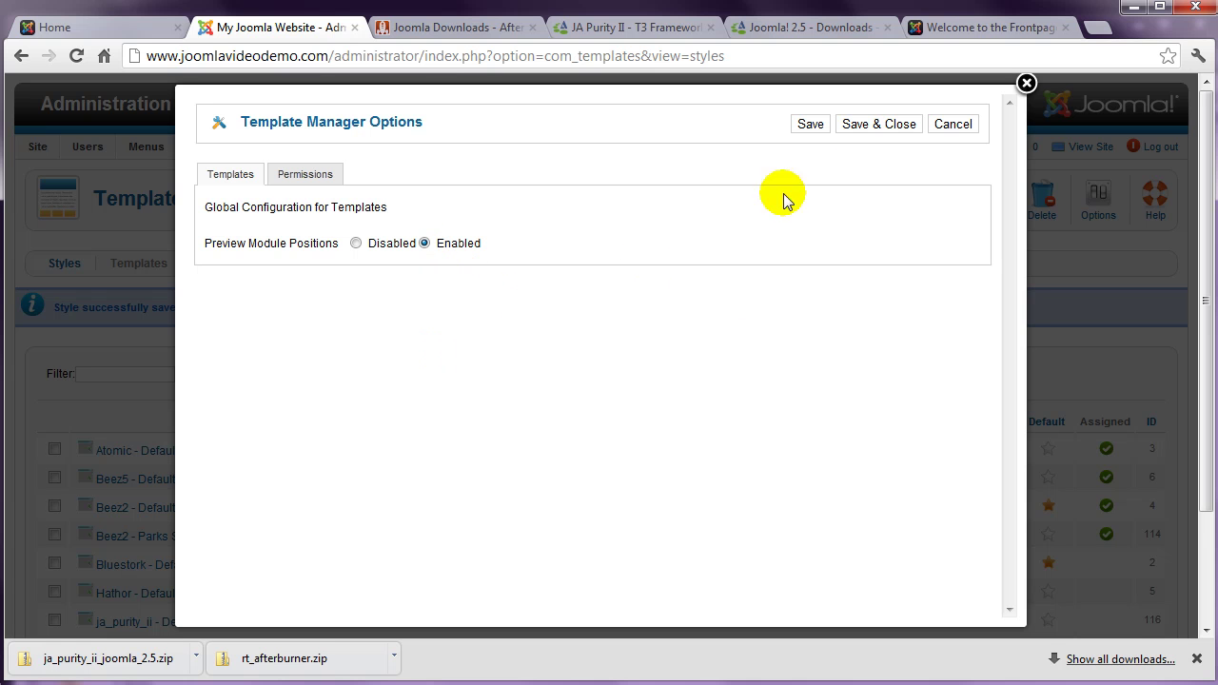
left_click(886, 130)
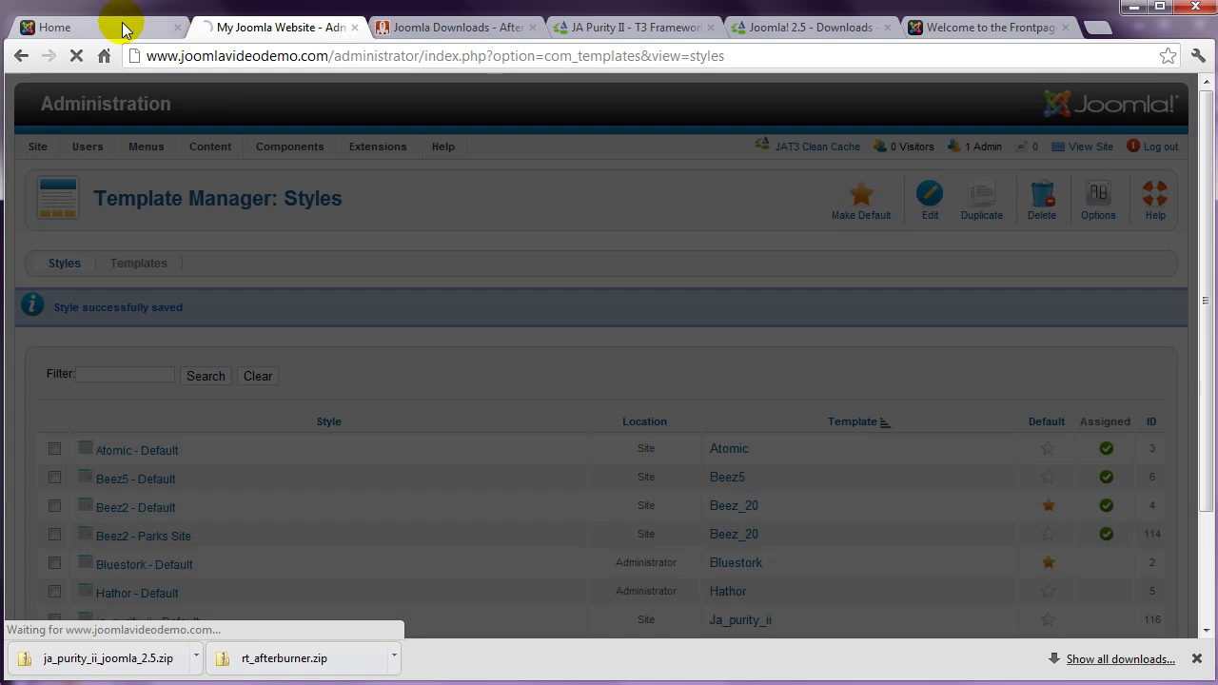
left_click(122, 23)
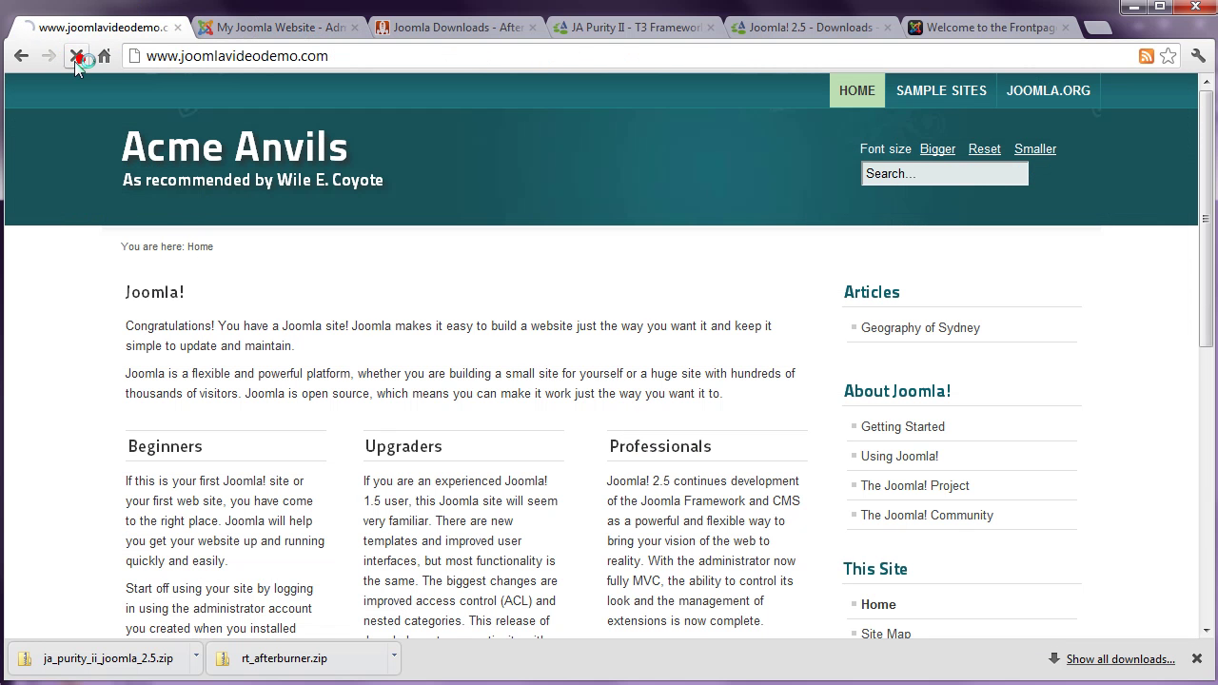
- Reload the front page and load it with /index.php?tp=1 appended to the address
left_click(78, 59)
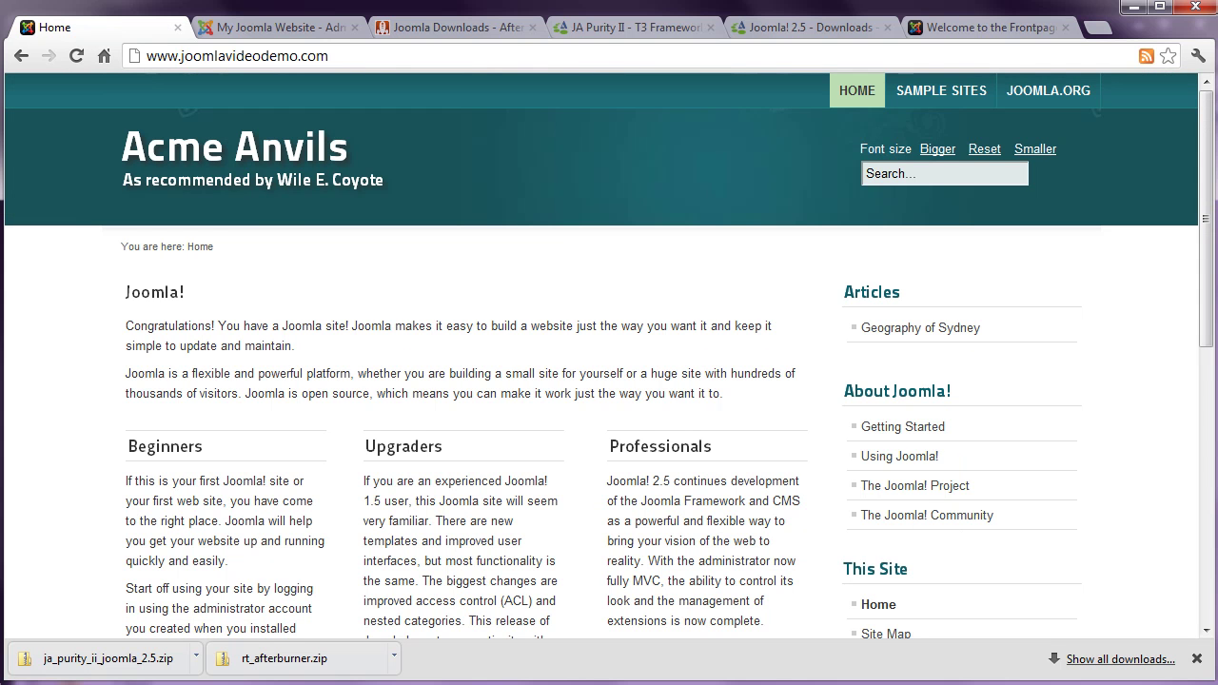
left_click(363, 55)
left_click(365, 57)
type("/")
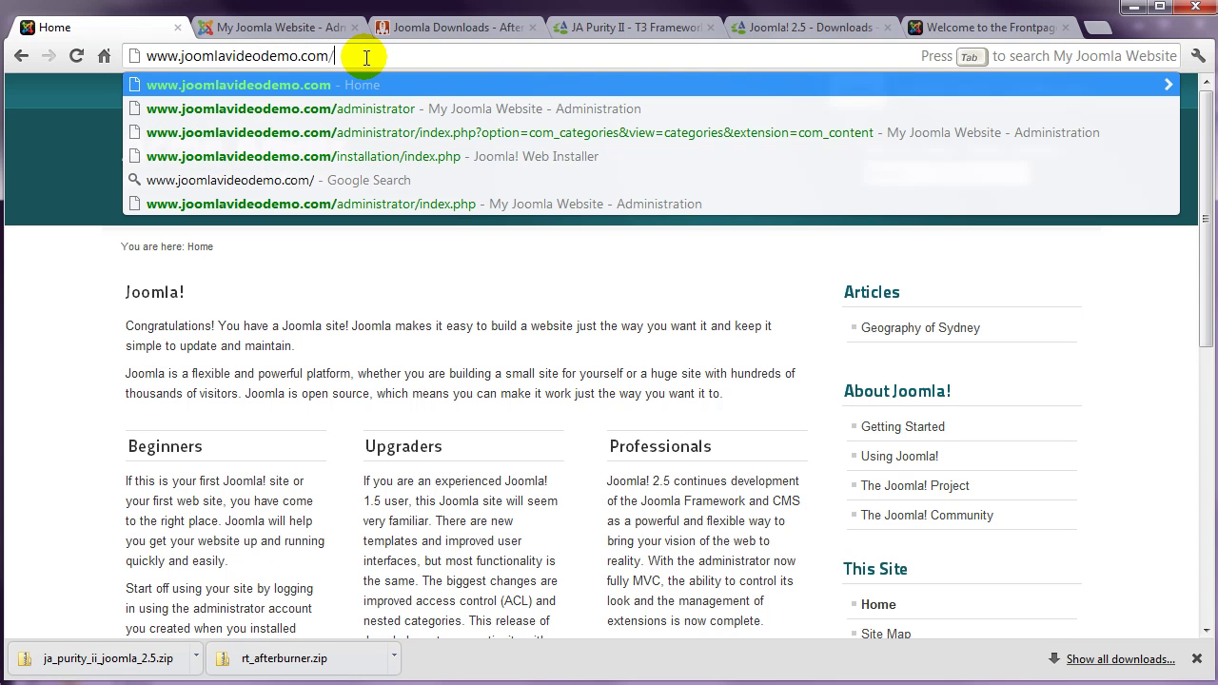
type("index")
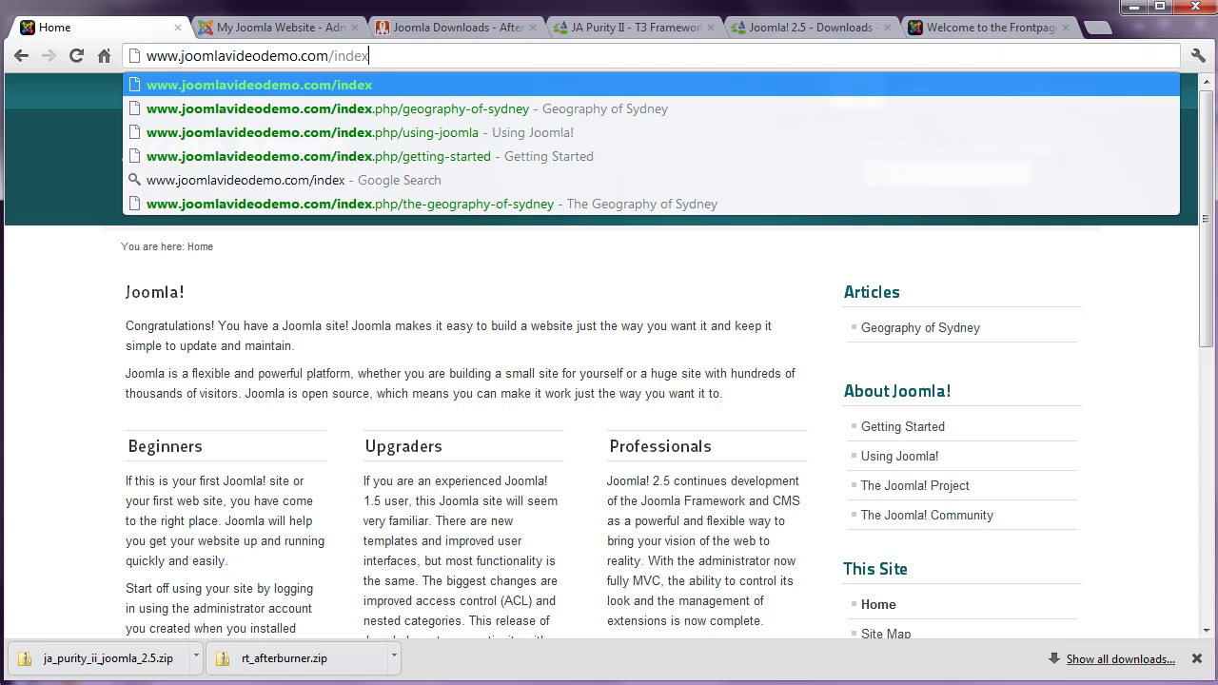
type(".php")
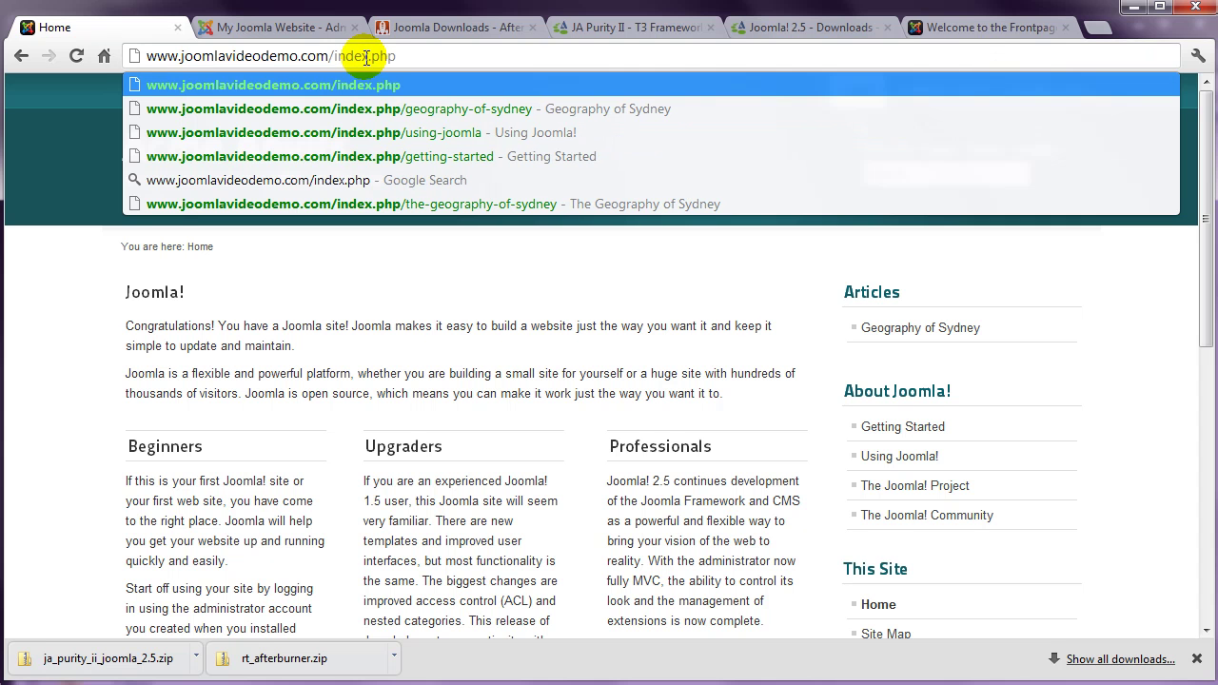
type("?tp=")
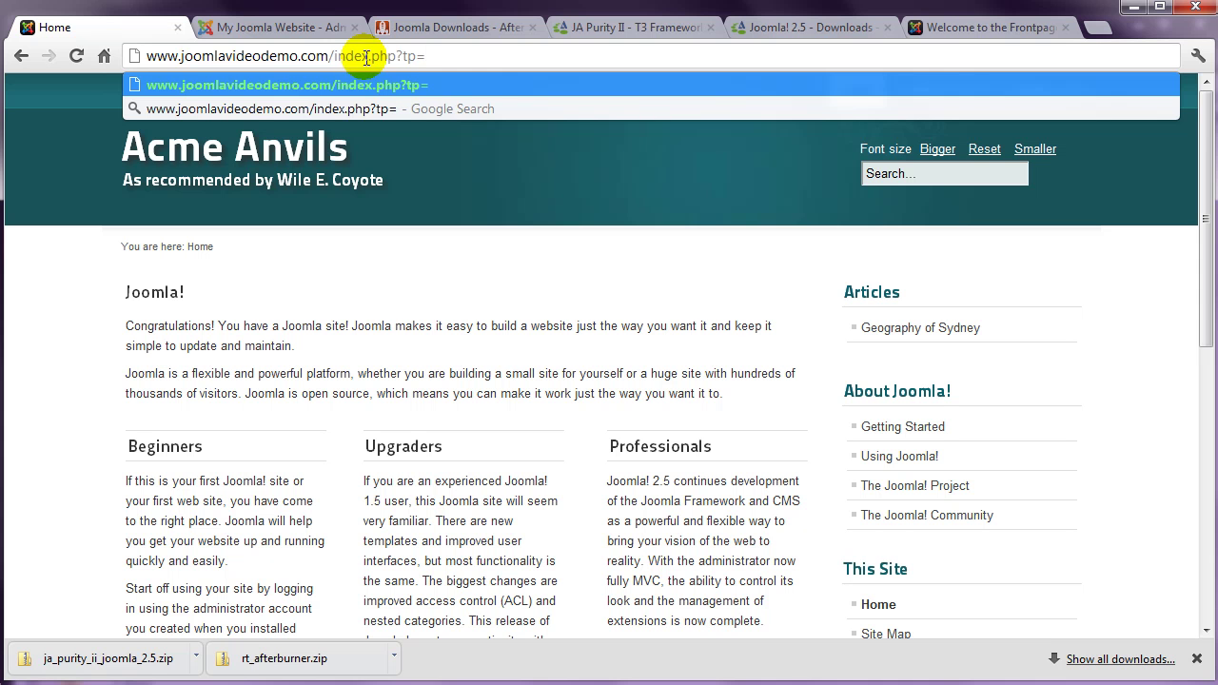
type("1")
key("Return")
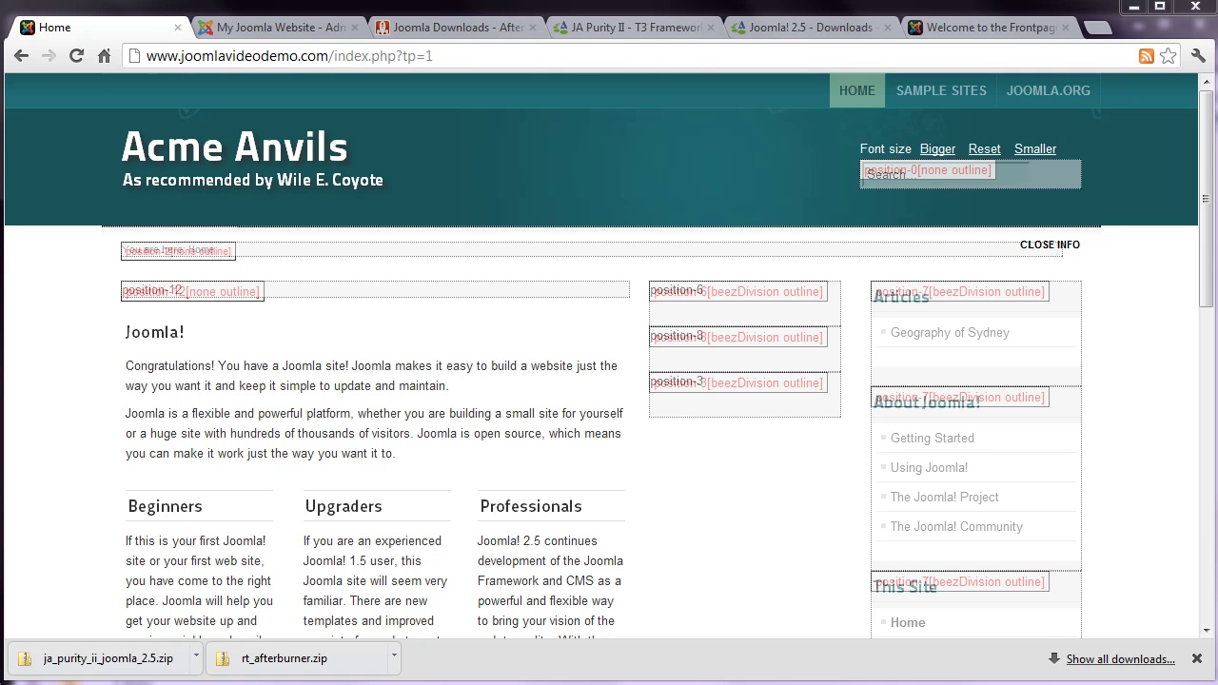
- Scroll the tp=1 preview down to the footer to inspect the position outlines, then back to the top
left_click_drag(1206, 231, 1195, 484)
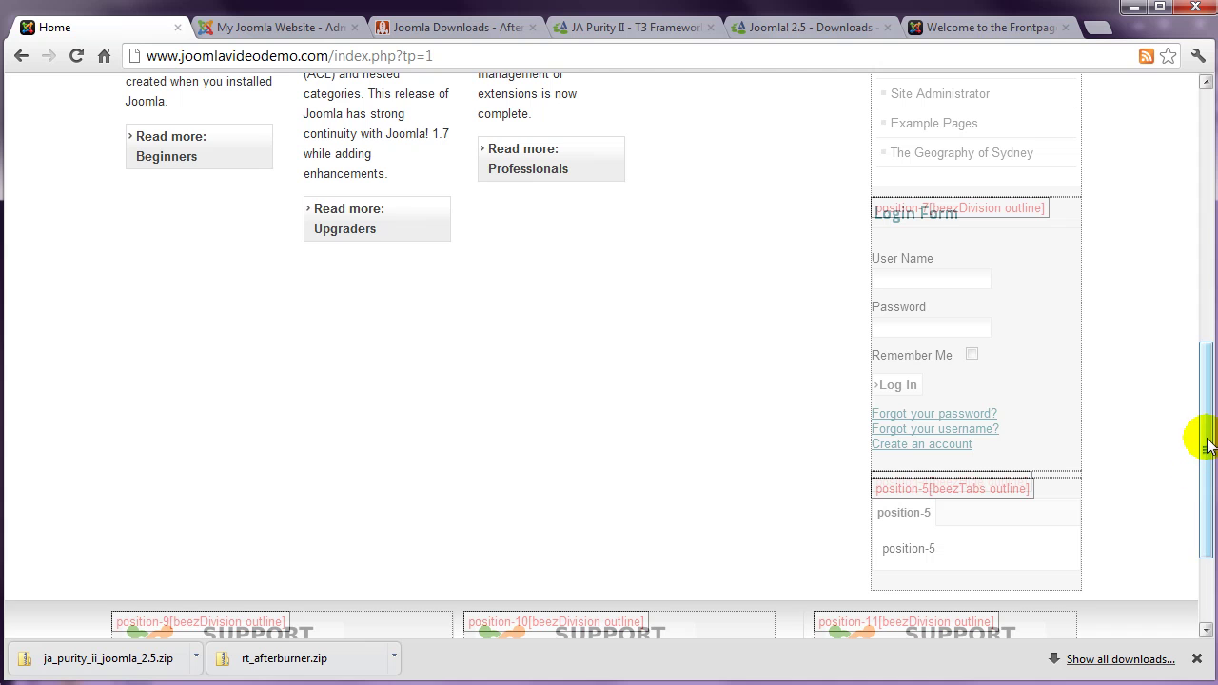
left_click_drag(1197, 435, 1206, 513)
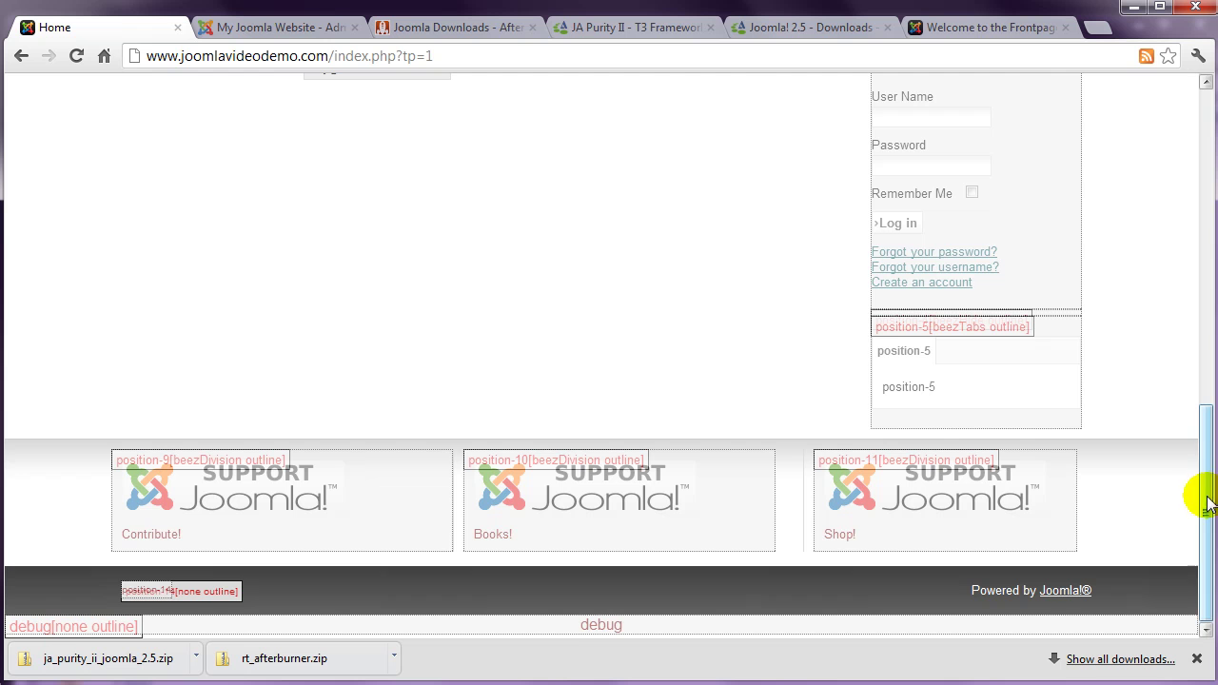
left_click_drag(1199, 491, 1205, 173)
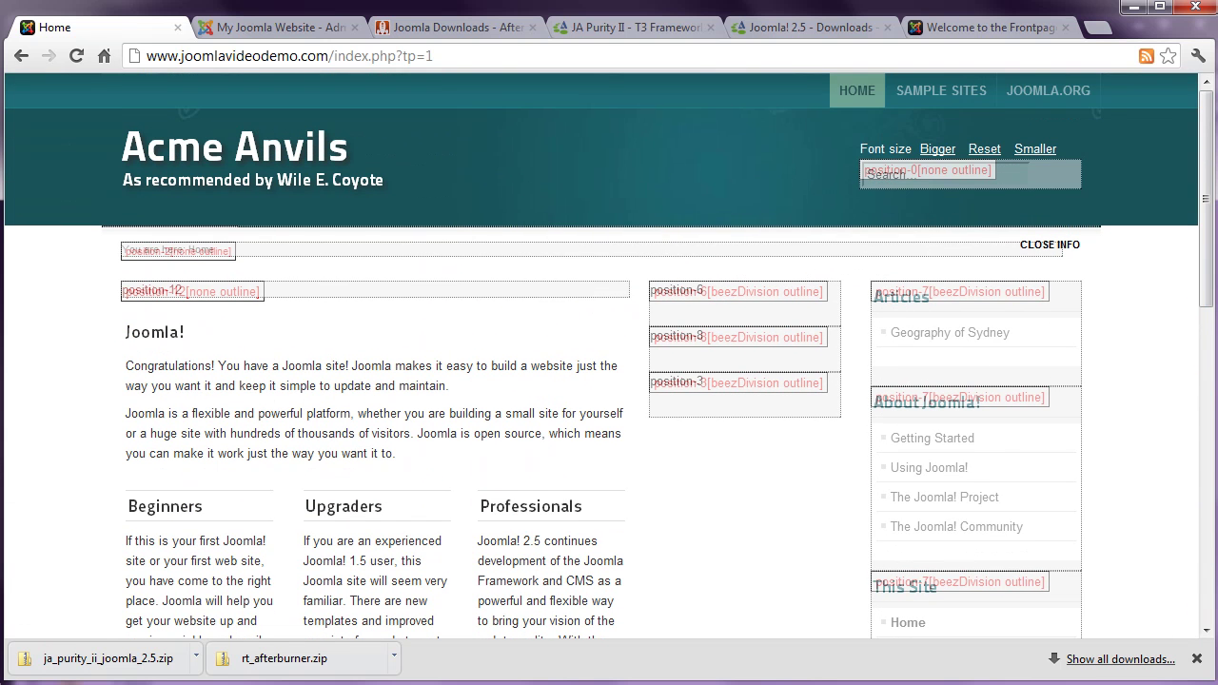